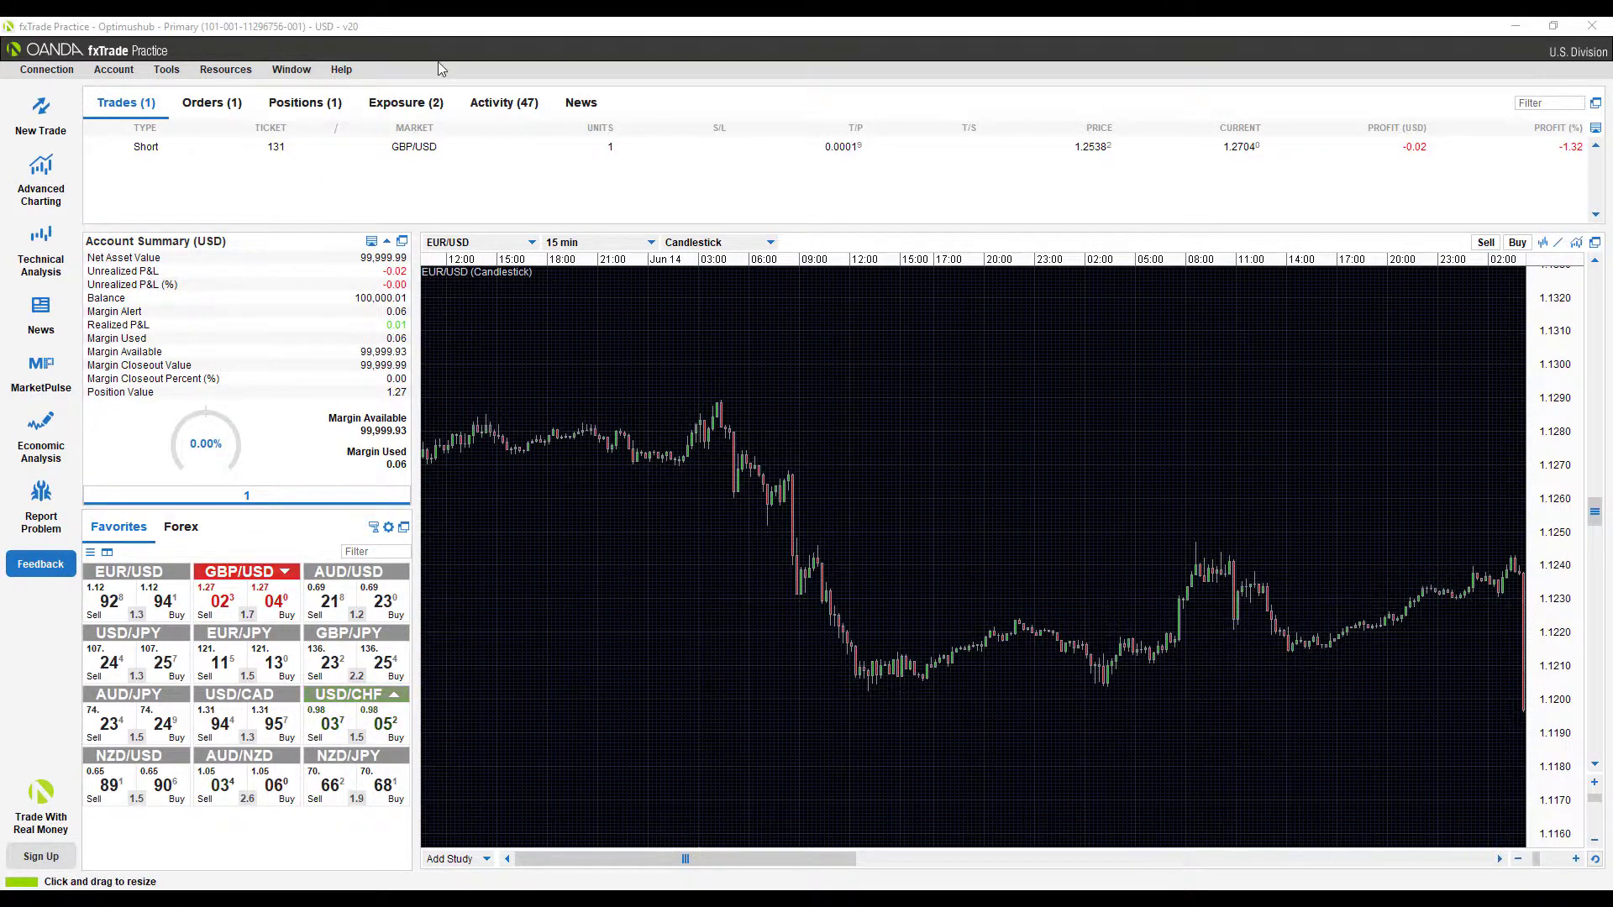
- Launch the Units Calculator from Resources > Account Calculators
click(217, 74)
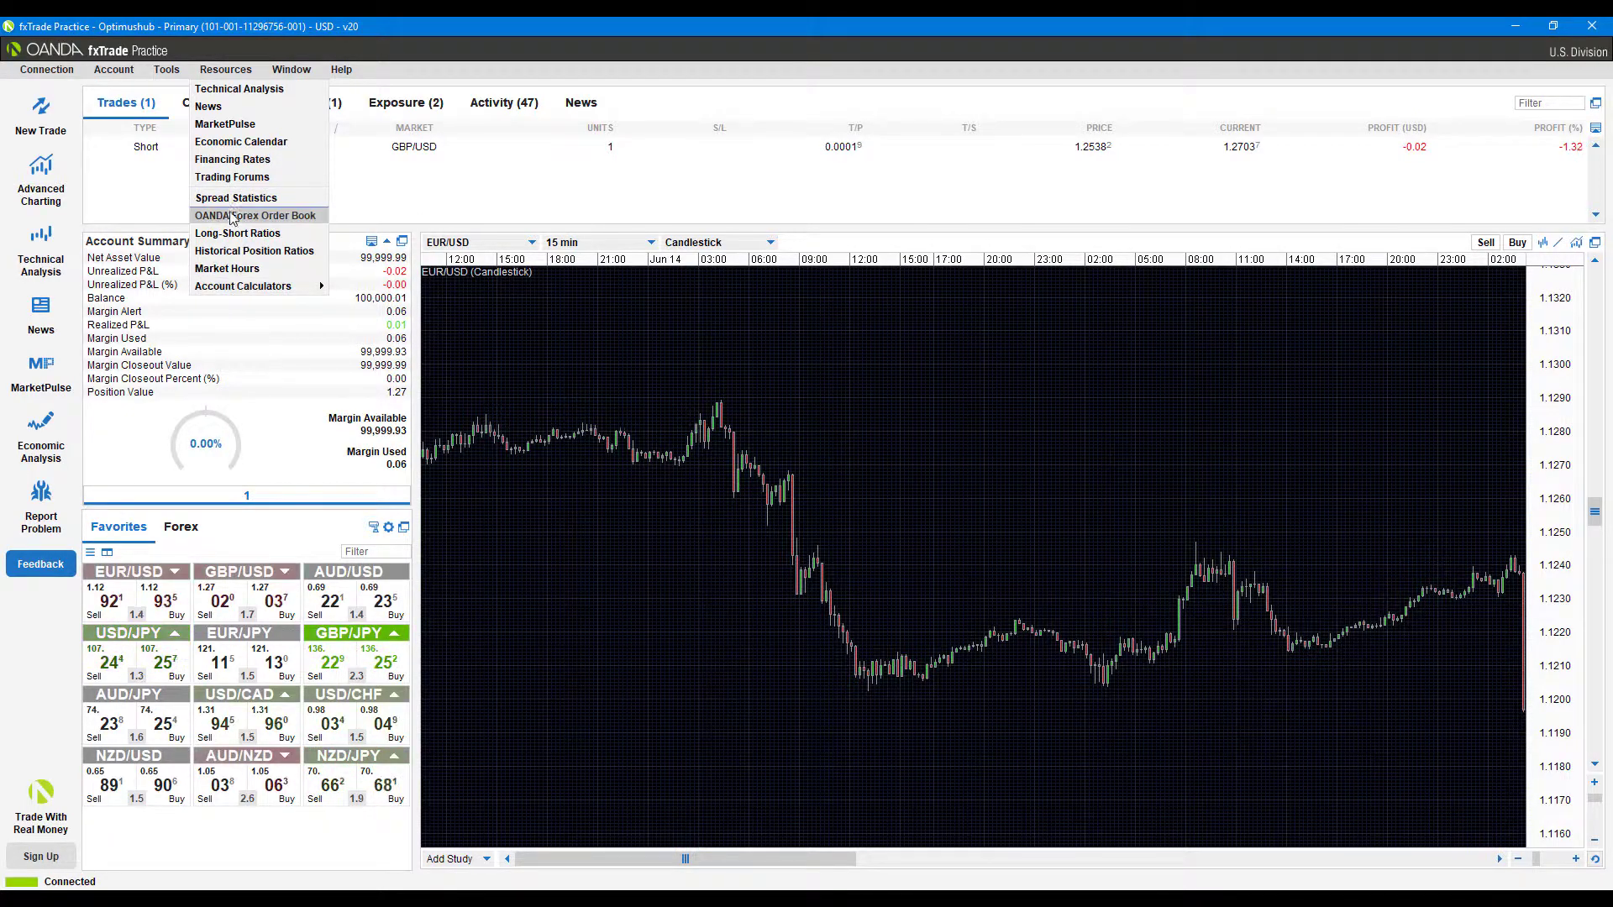
mouse_move(254, 290)
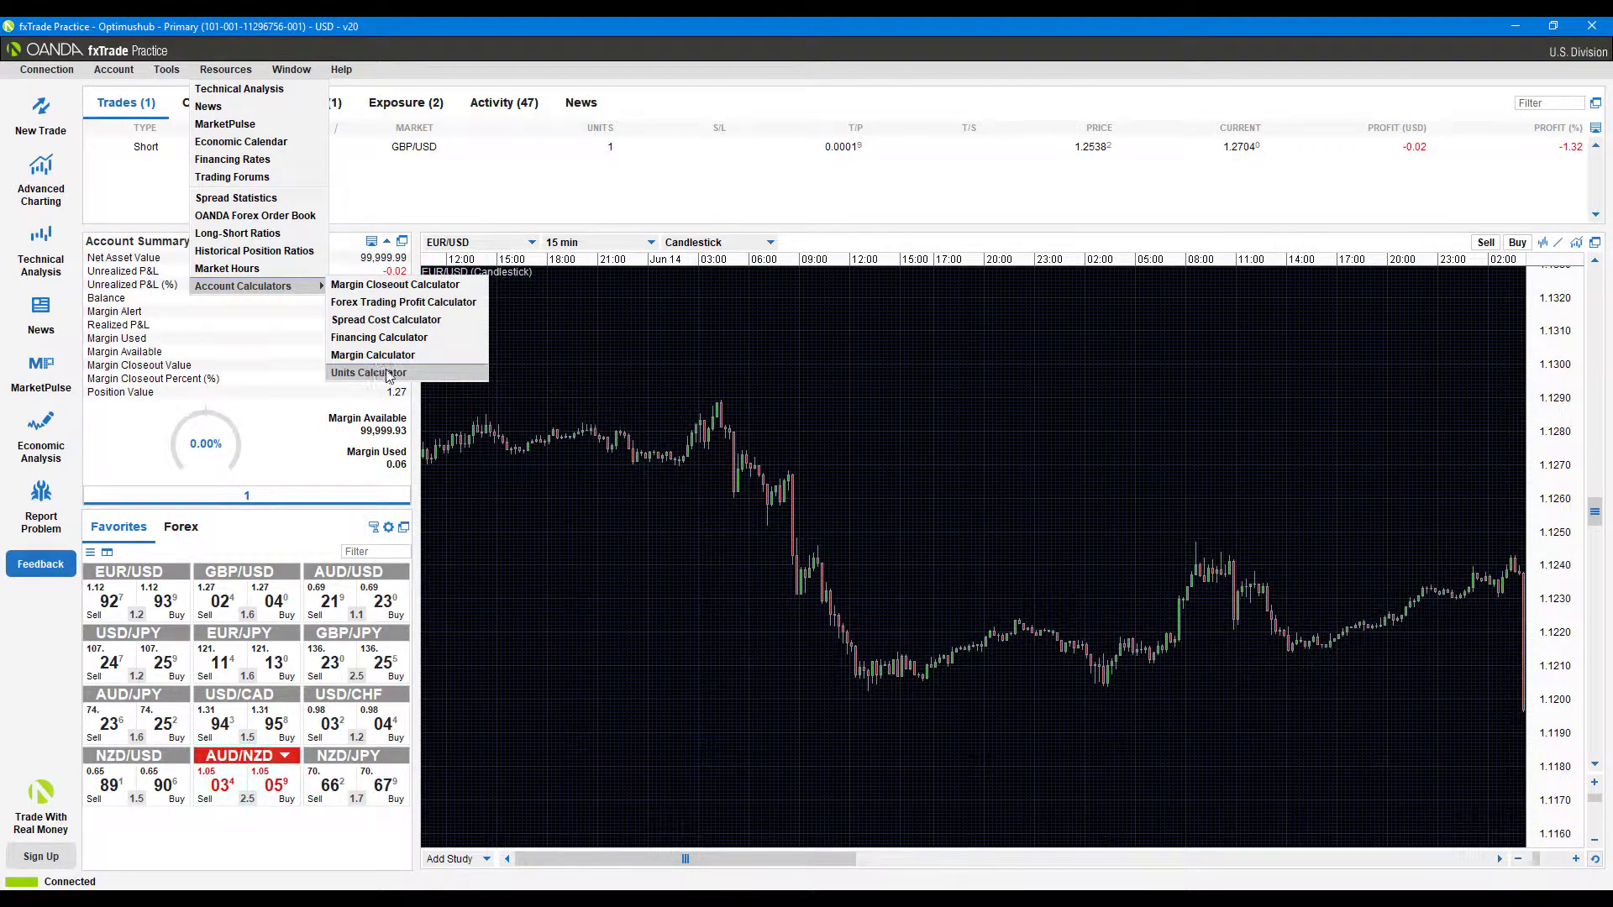
click(388, 374)
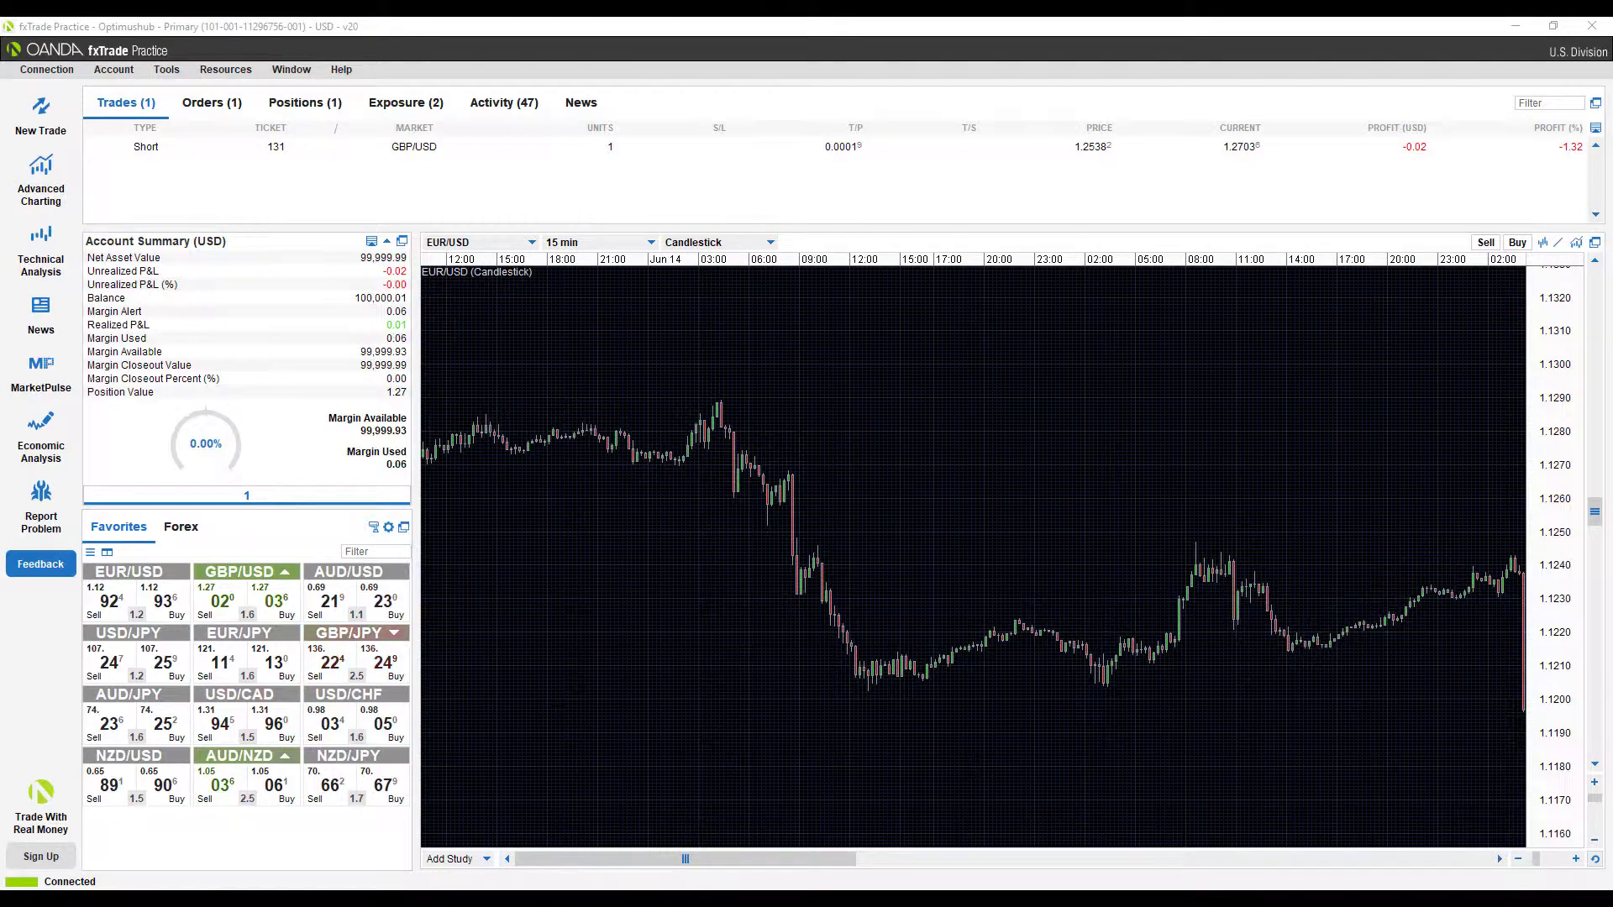
- Maximize the calculator's Chrome window and keep USD as account currency and EUR/USD as pair
drag(0, 87, 810, 28)
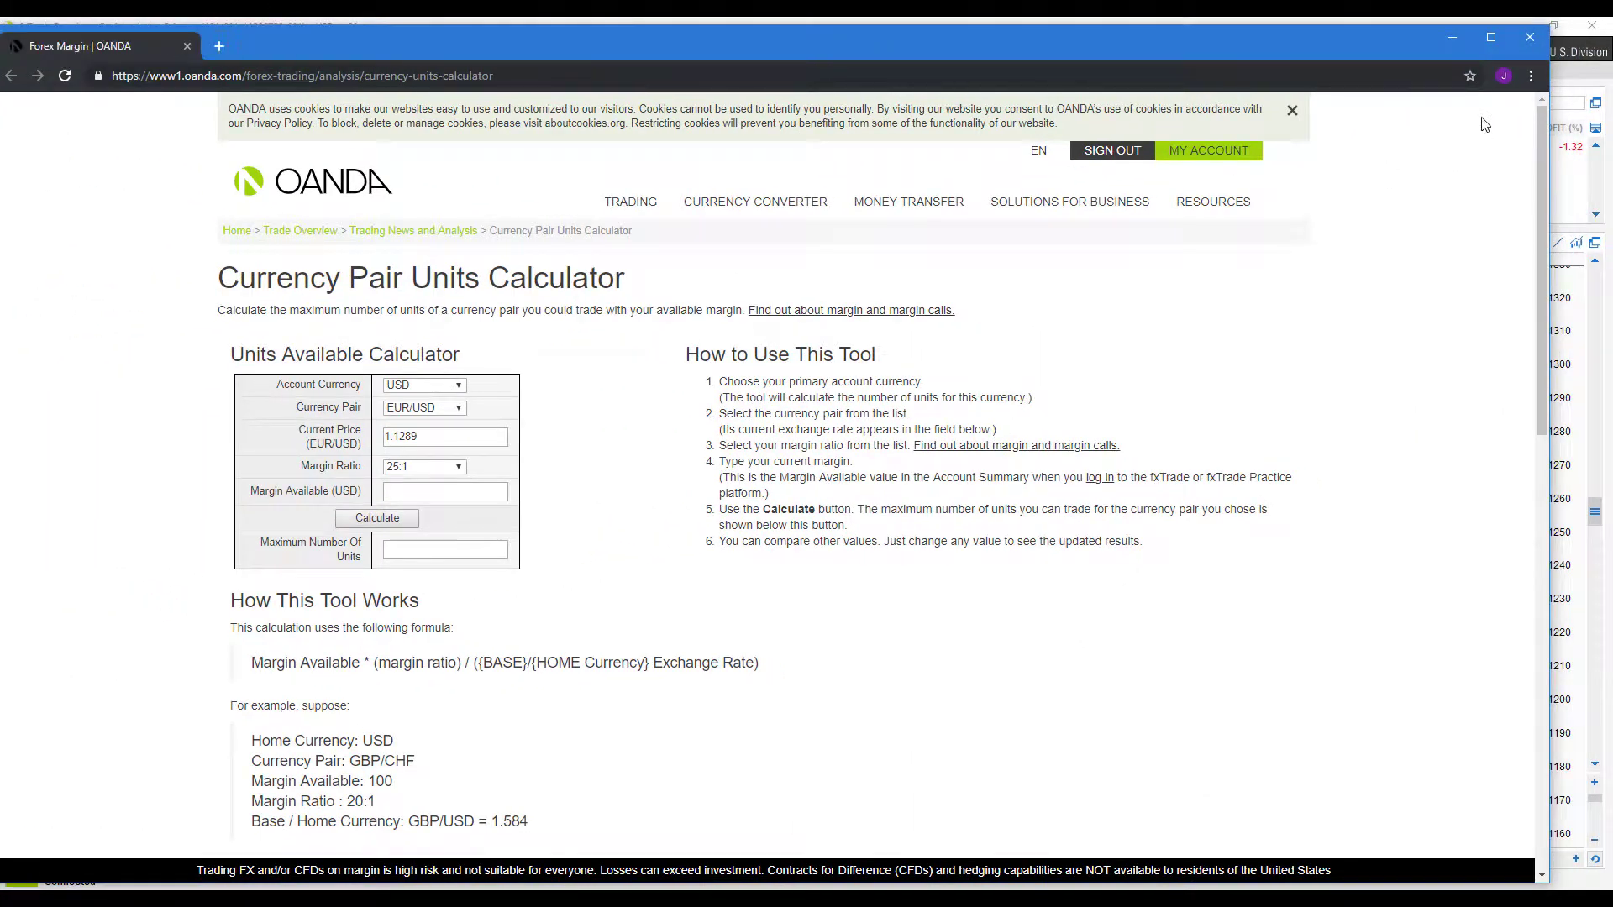
click(1489, 39)
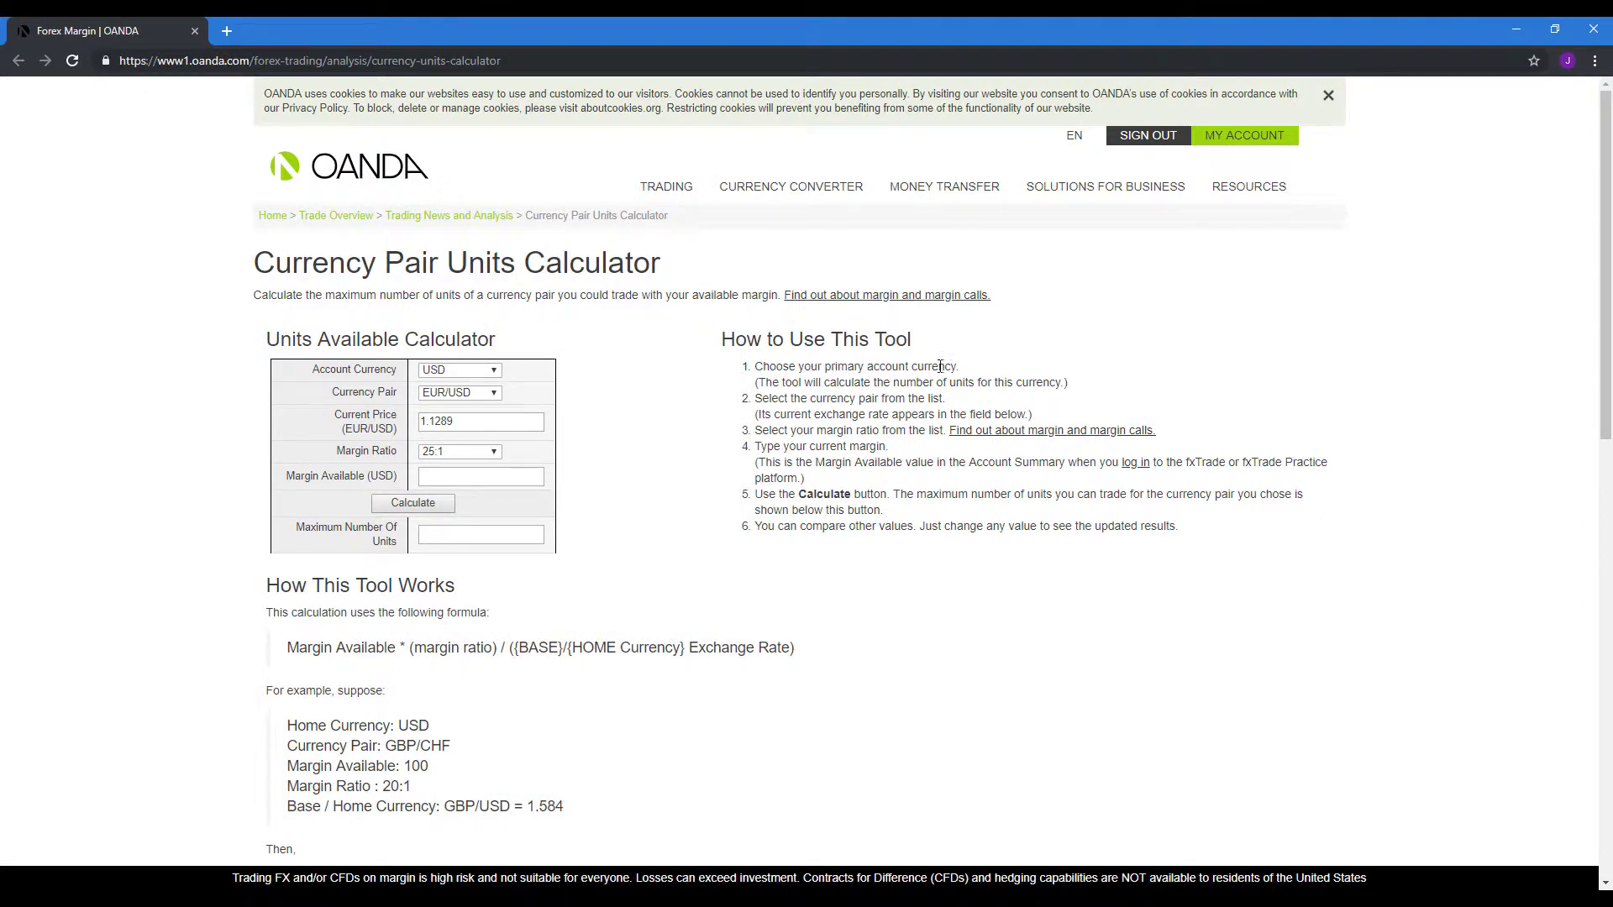
click(491, 370)
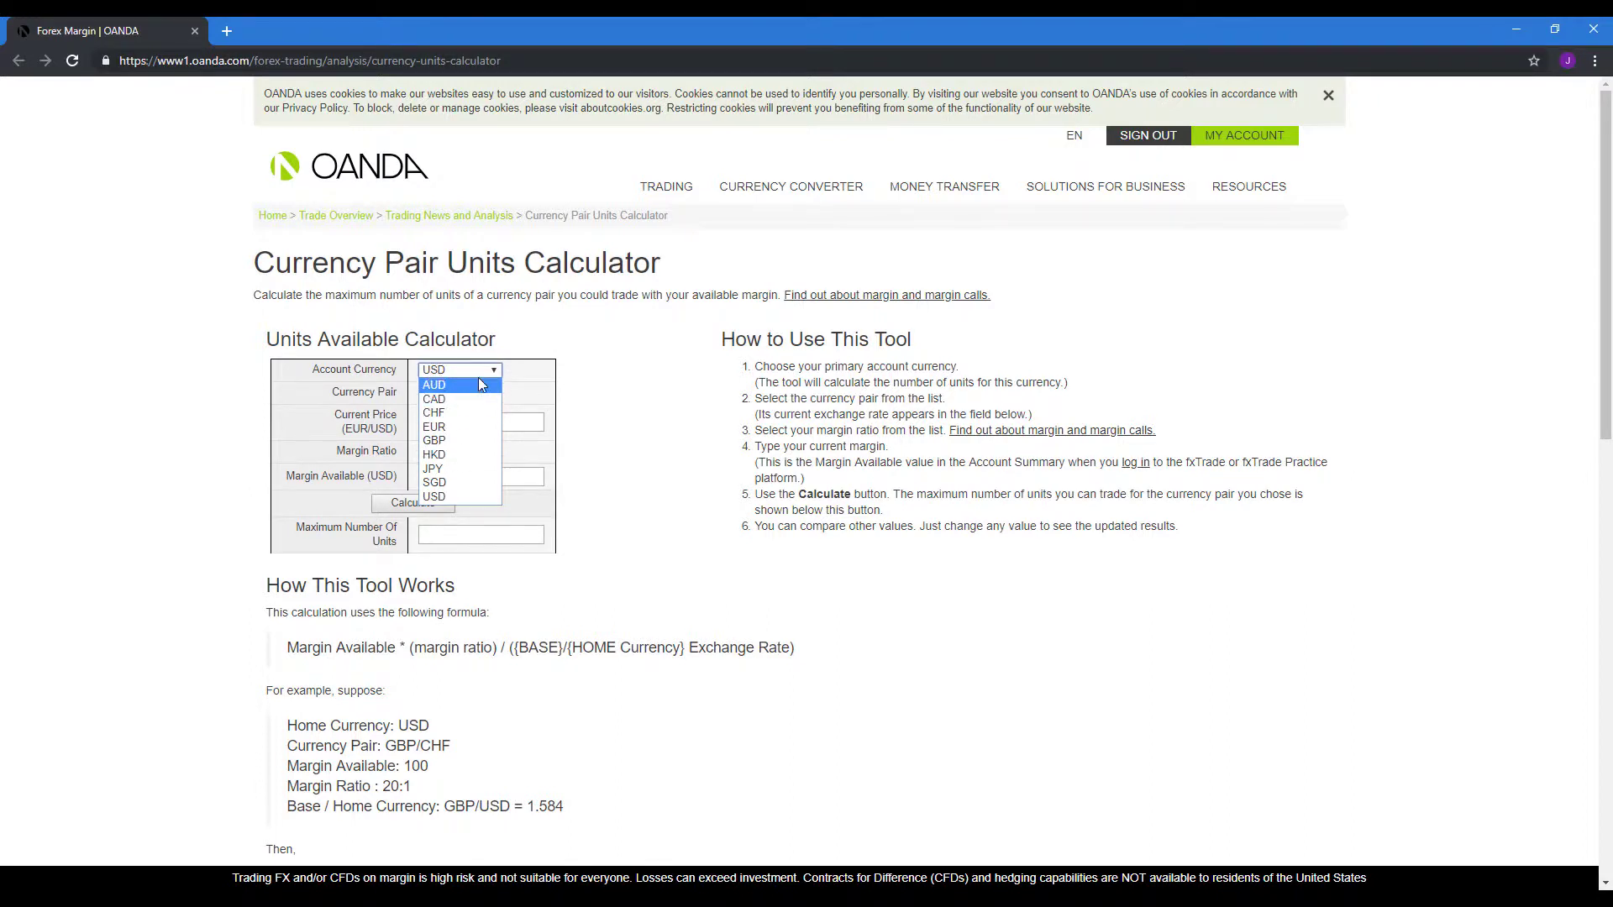
click(442, 502)
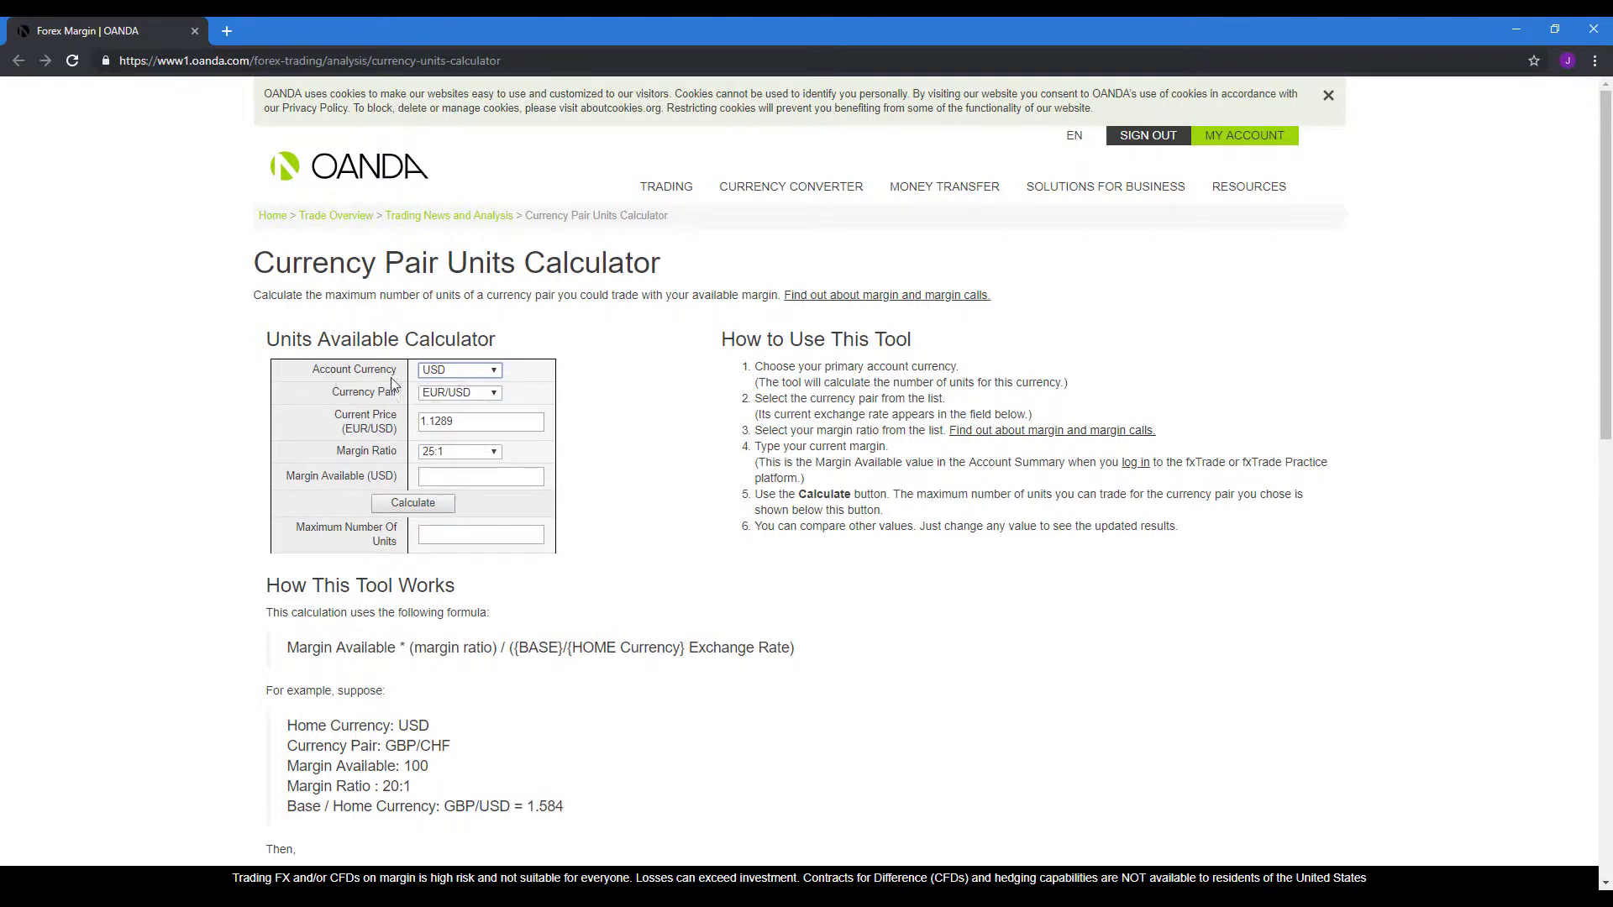
click(453, 374)
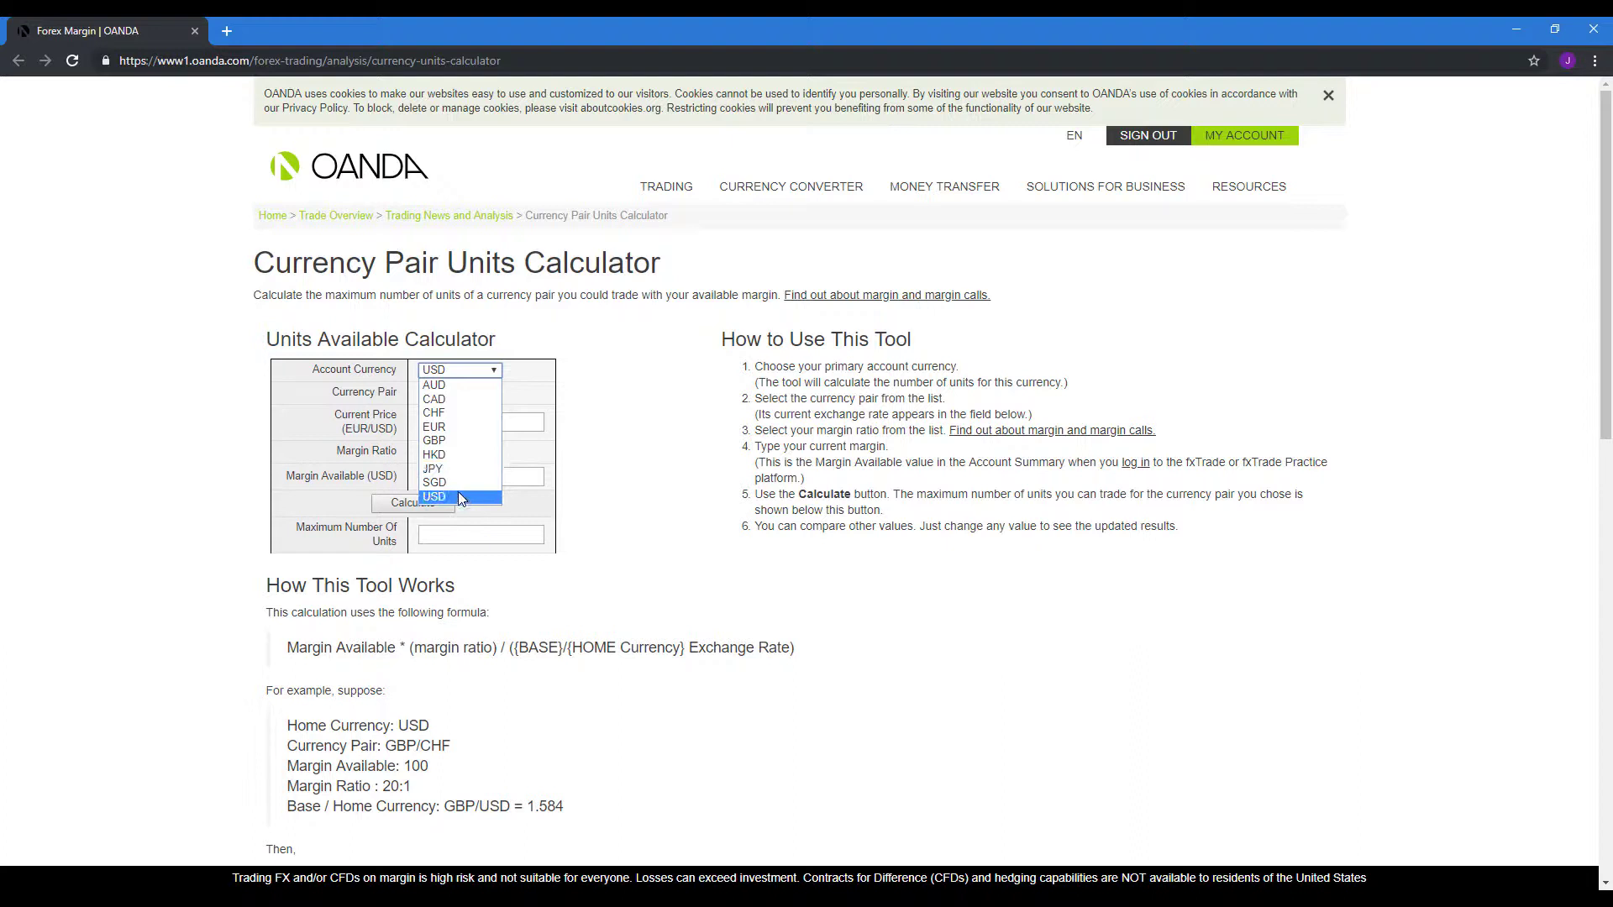
click(463, 501)
click(474, 395)
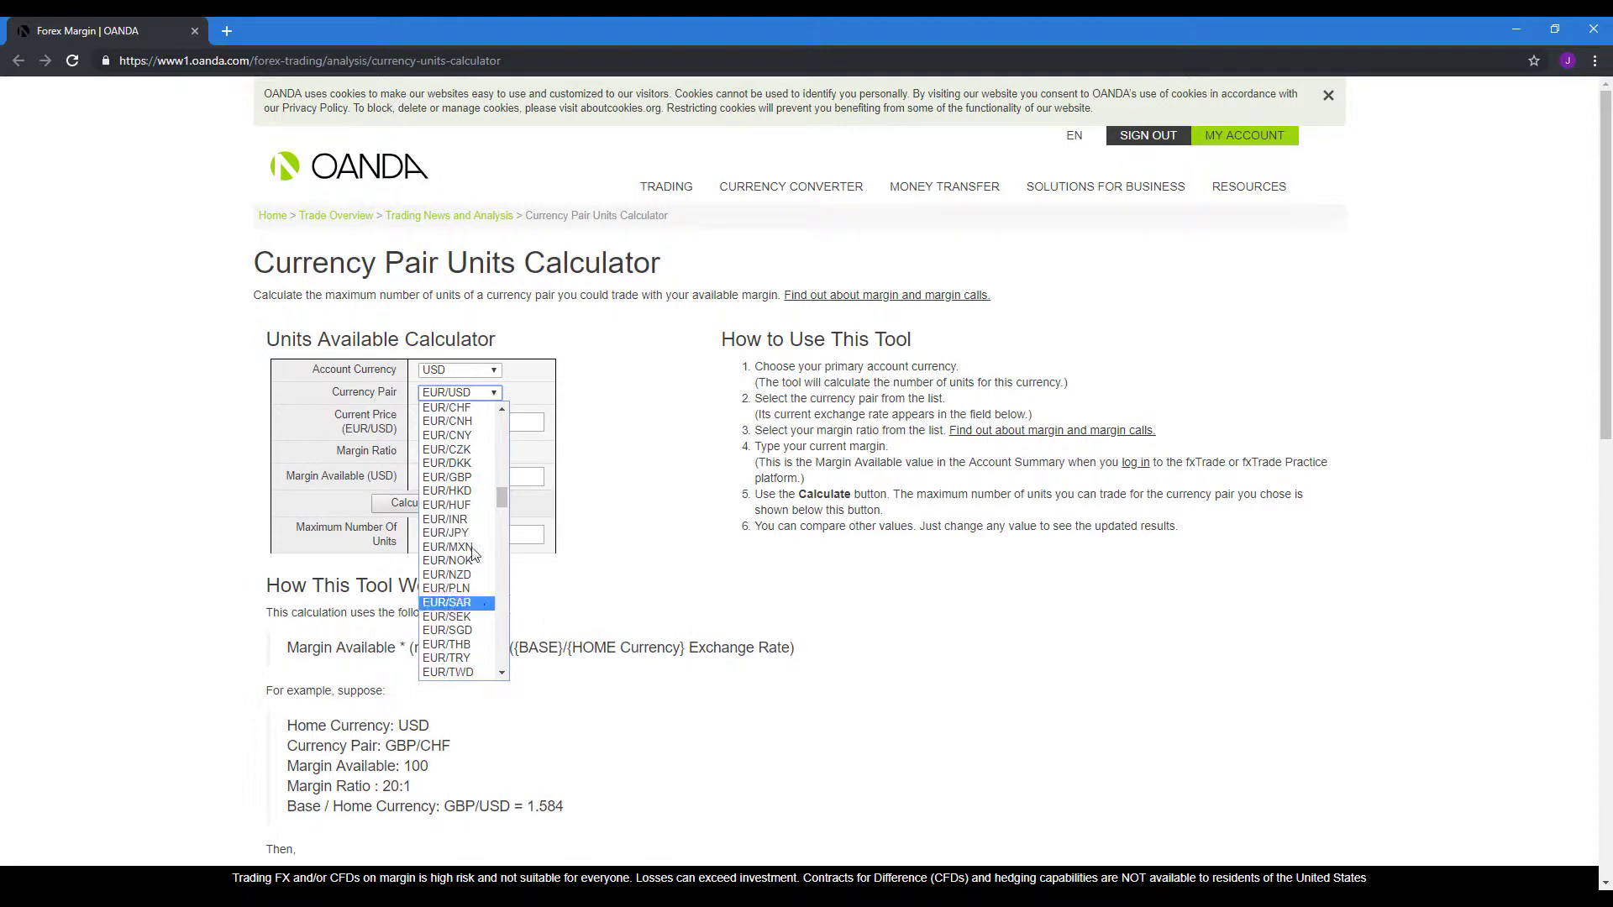
click(719, 409)
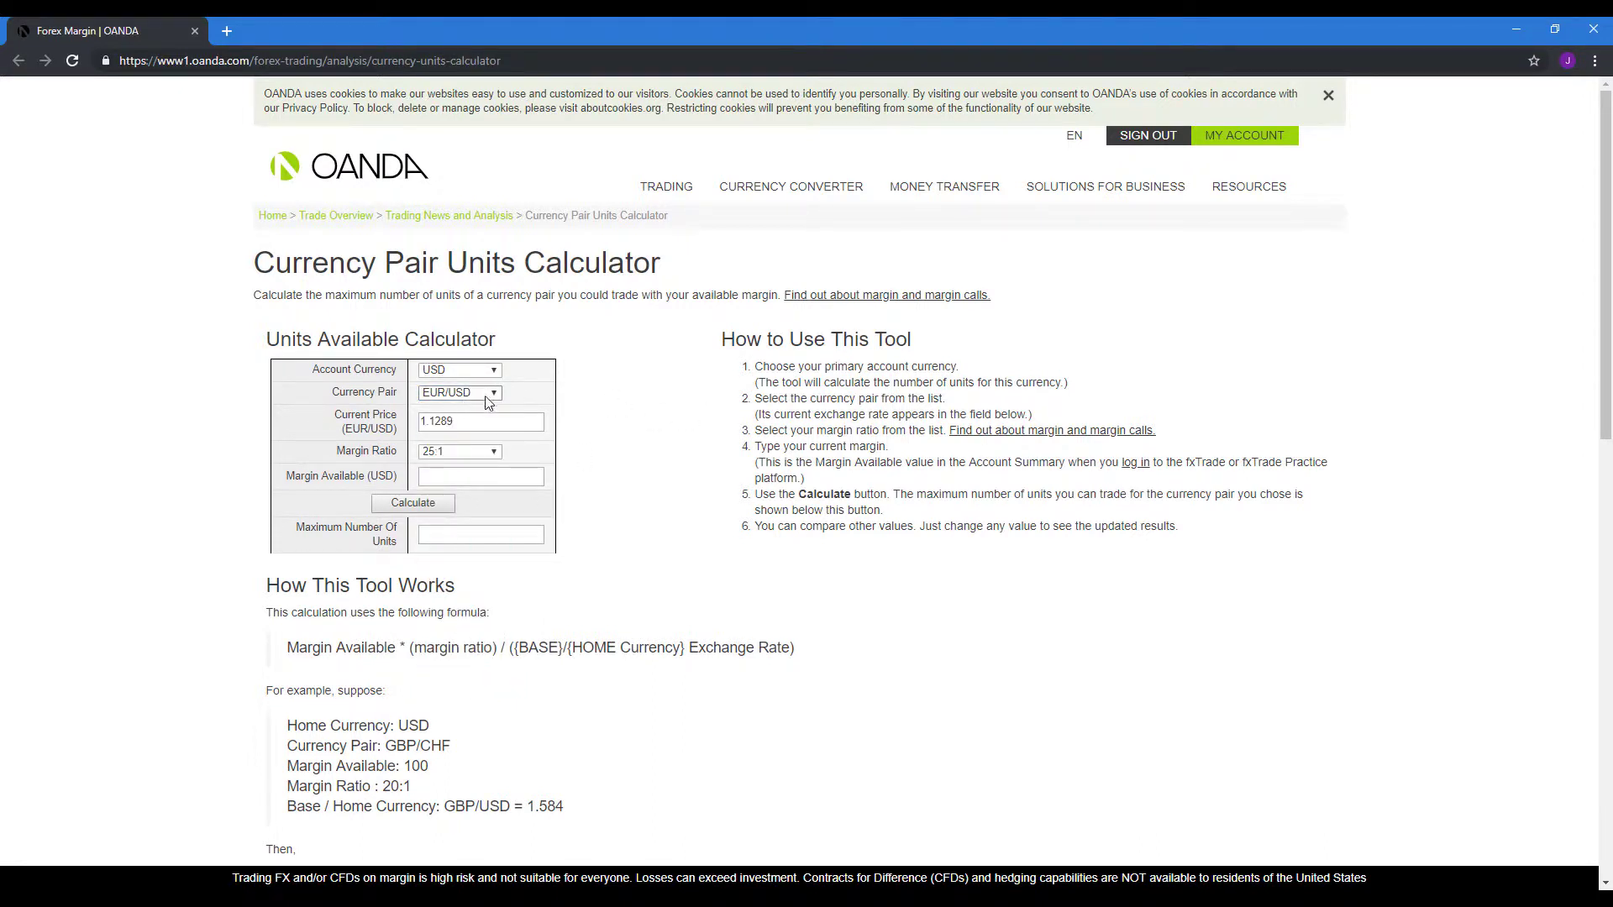
click(461, 423)
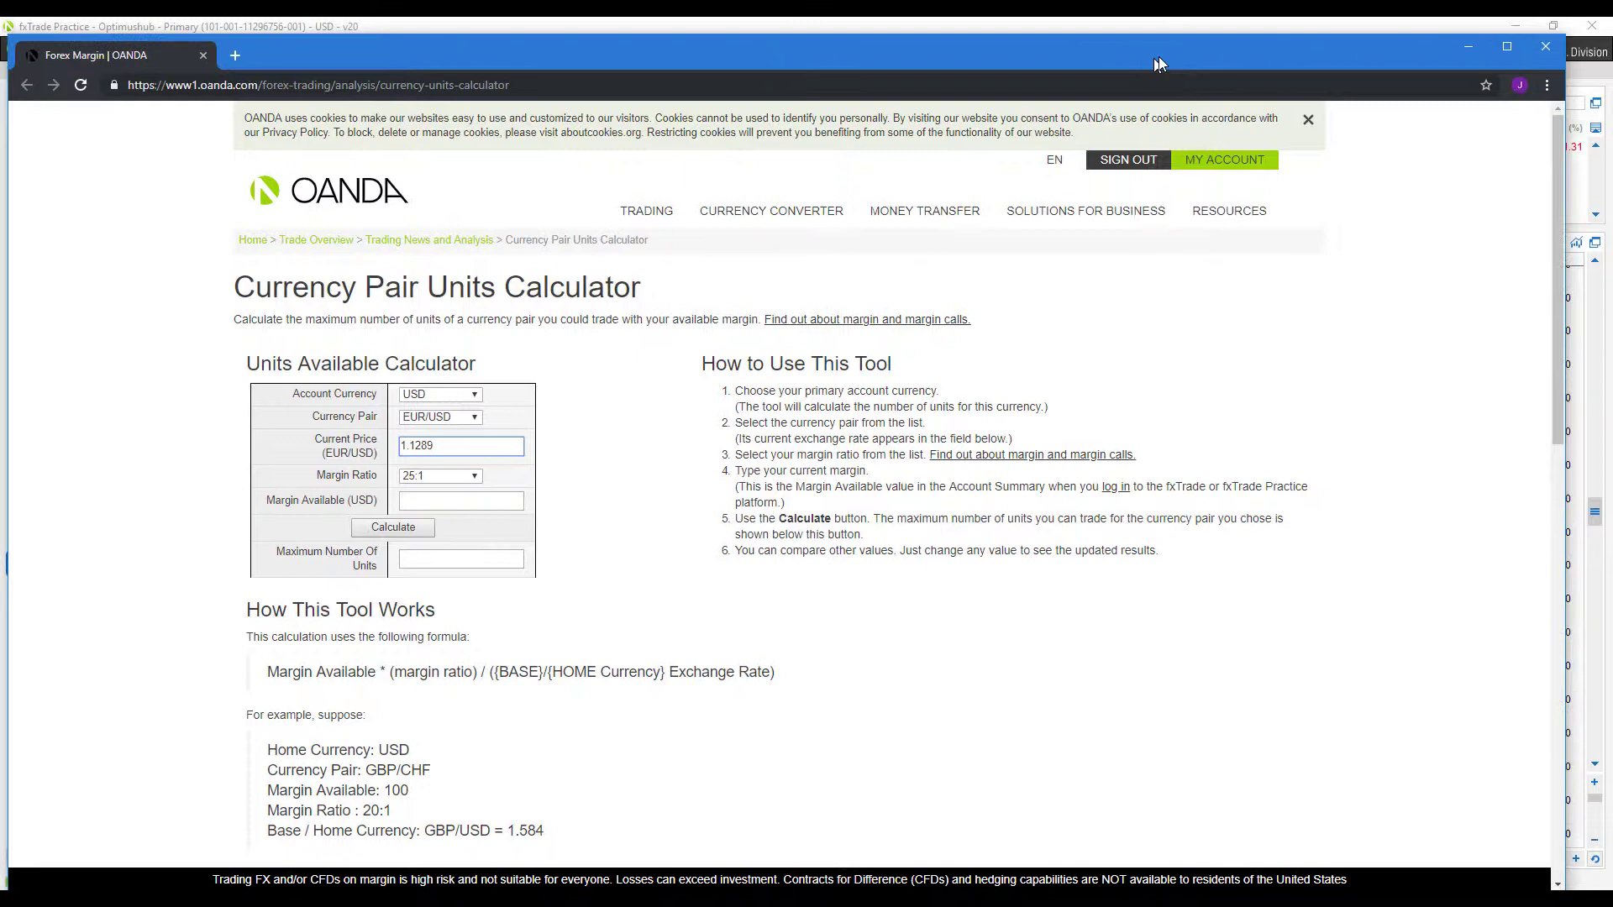
- Change the EUR/USD current price from 1.1289 to 1.1293
drag(1156, 61, 1164, 57)
click(502, 438)
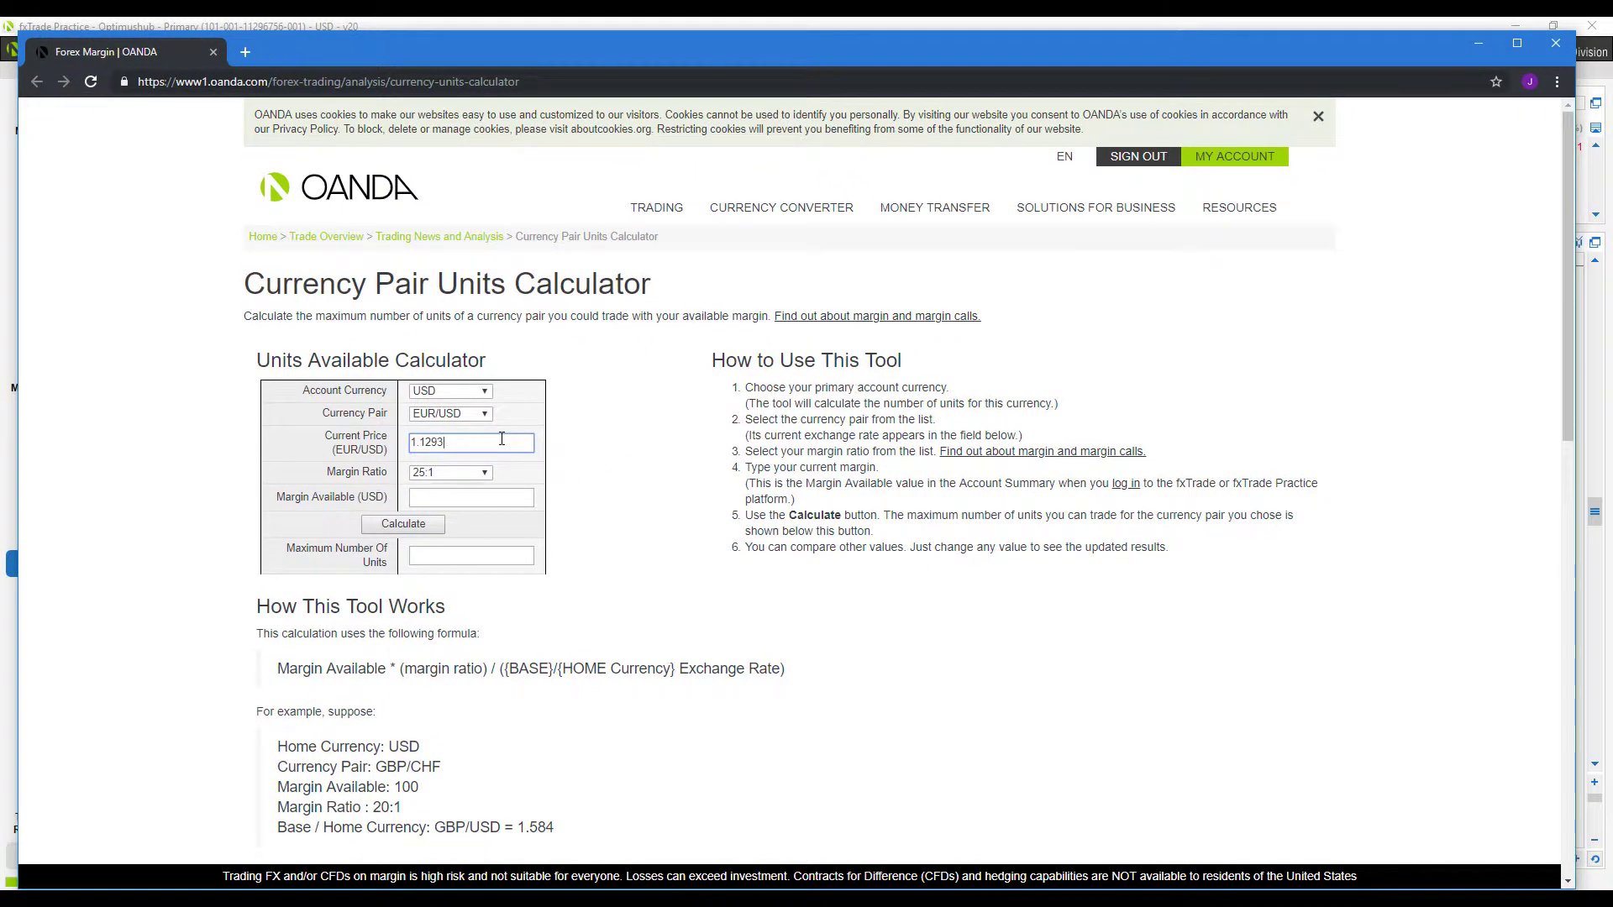
click(578, 423)
- Keep the 25:1 margin ratio, enter 500 margin available, and calculate 11068 maximum units
click(445, 472)
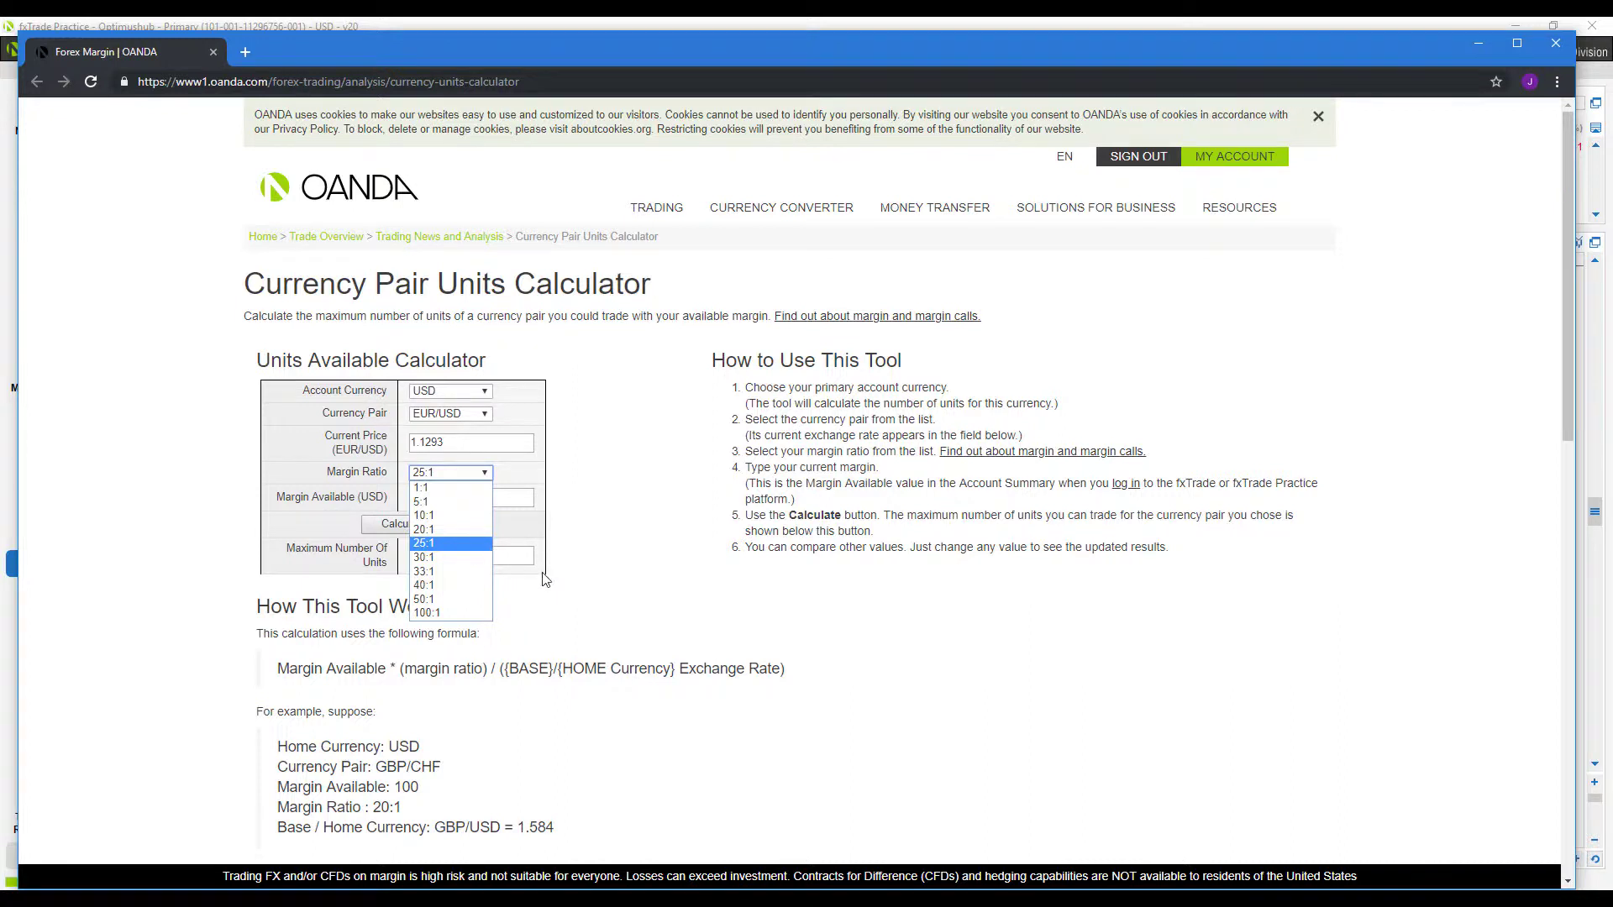
click(475, 552)
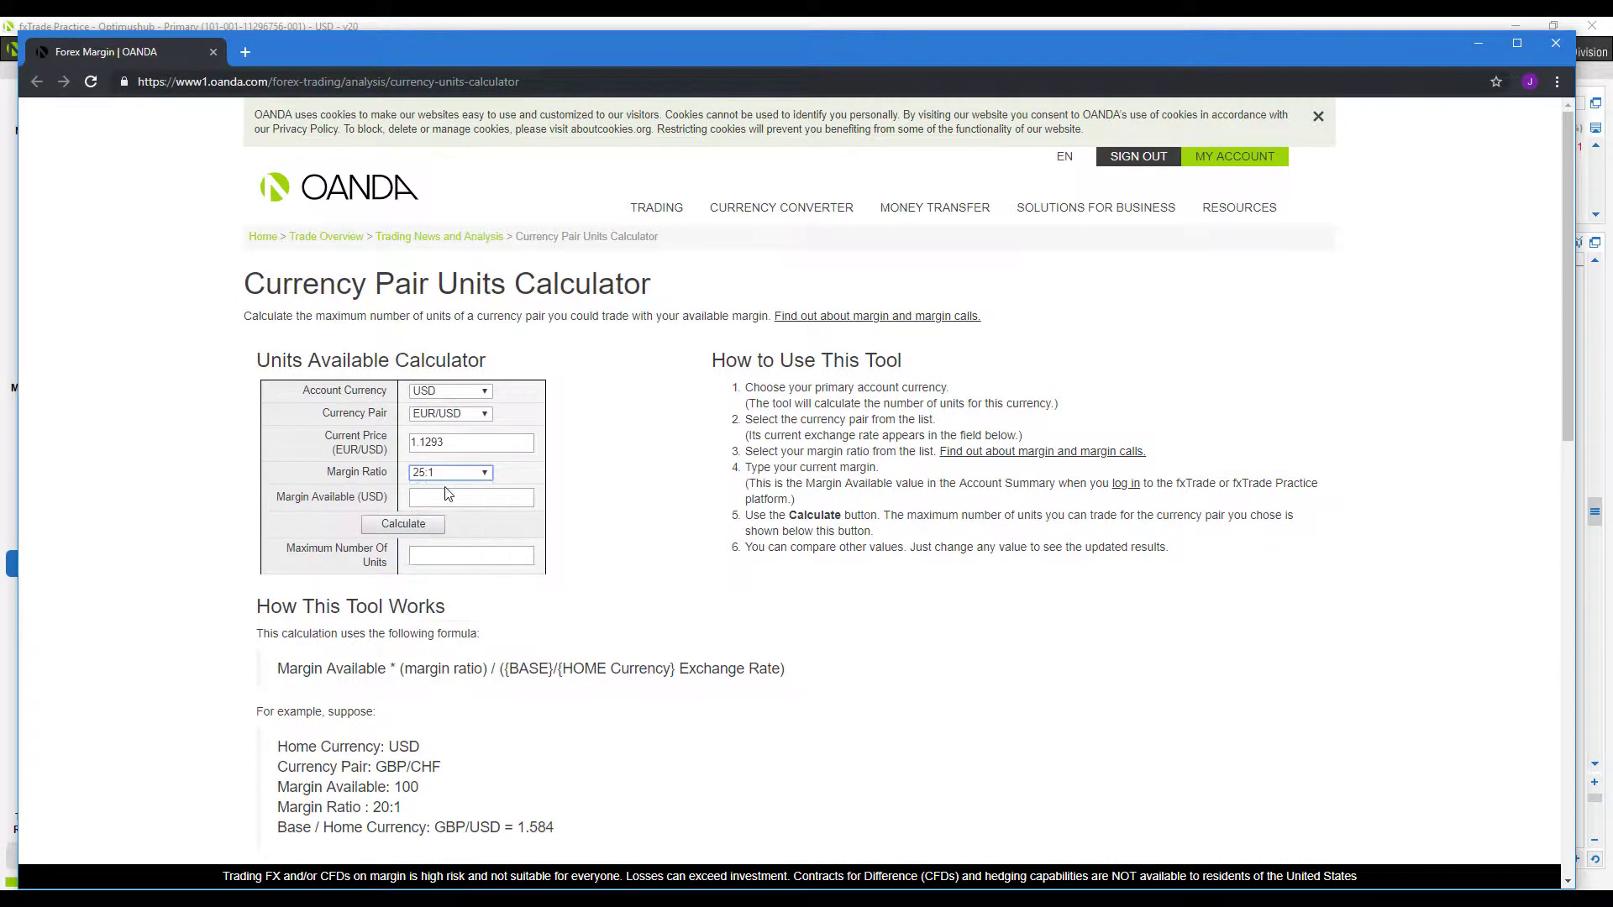
click(456, 498)
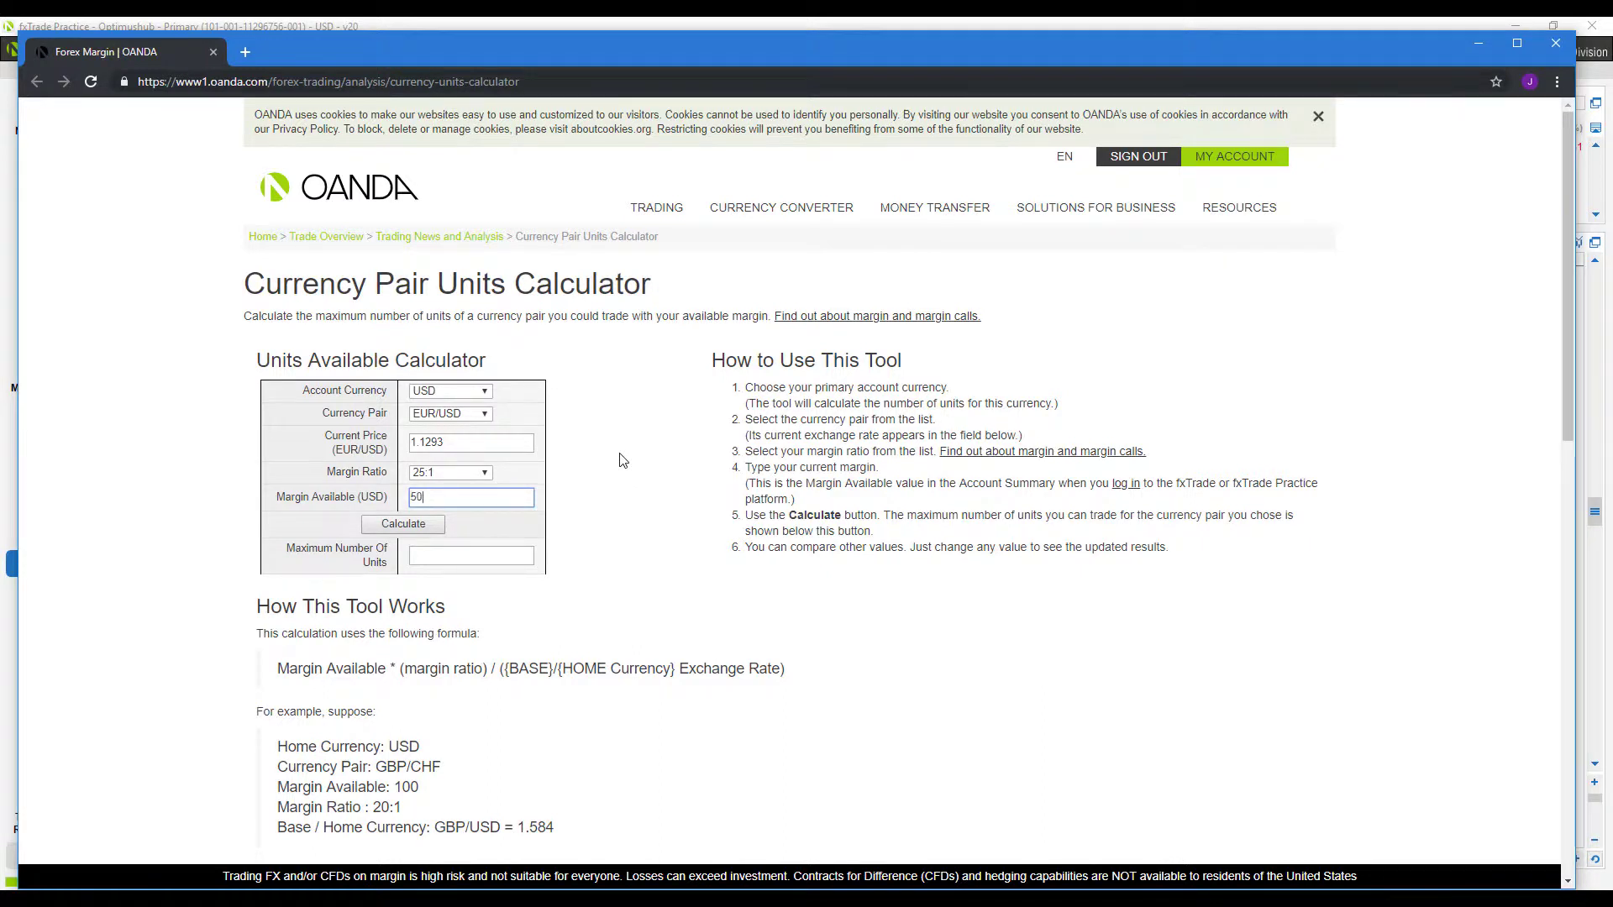
click(401, 522)
drag(464, 564, 415, 561)
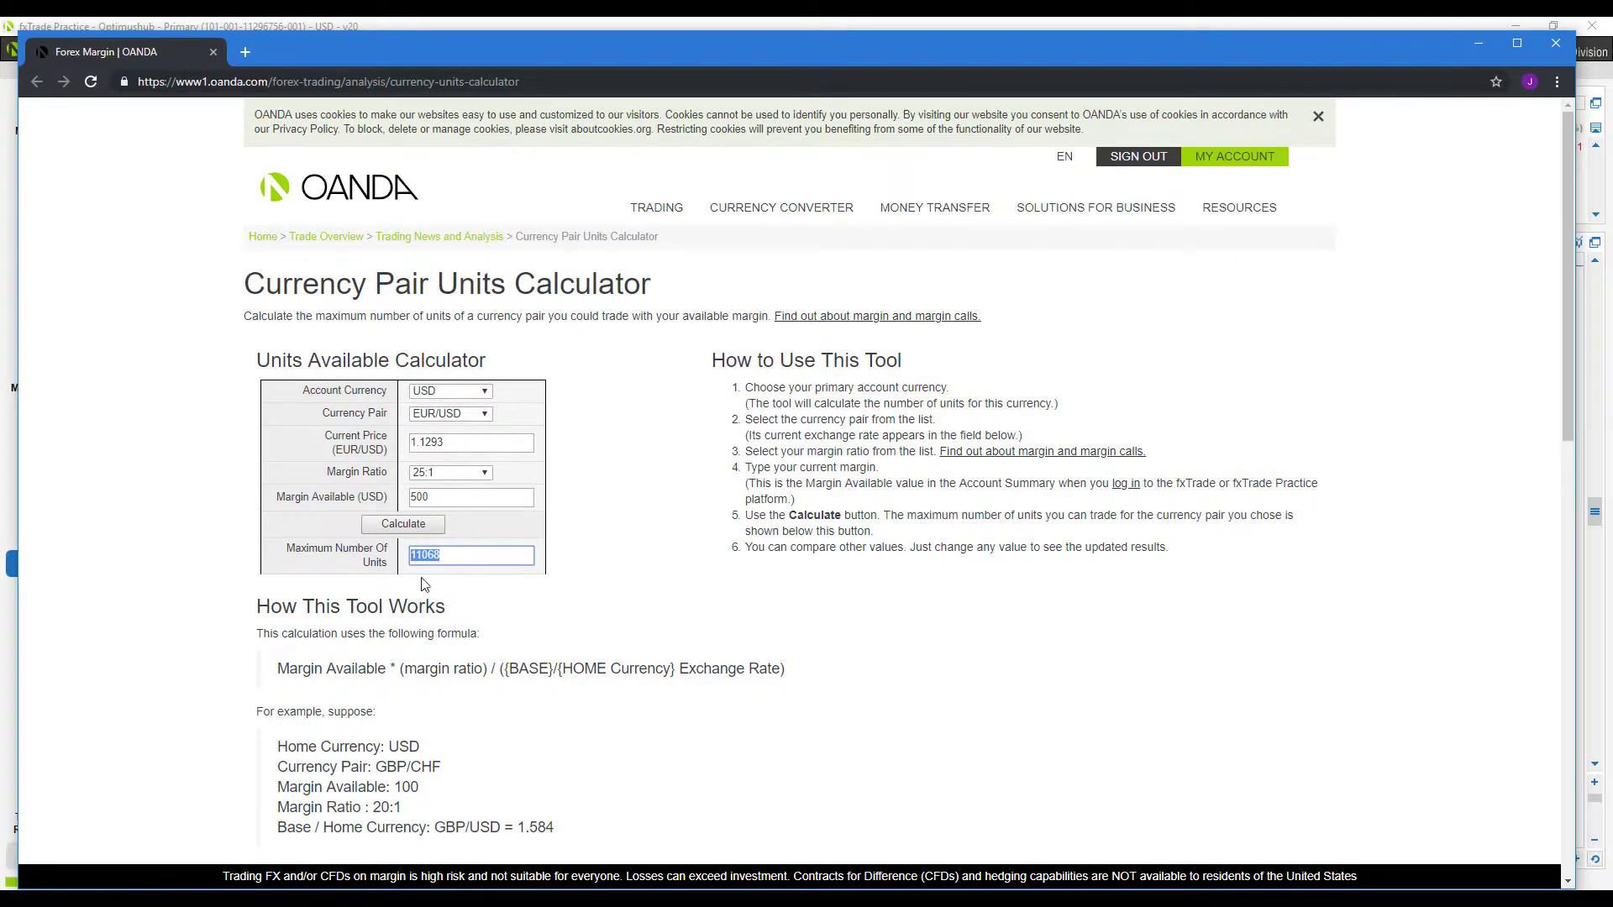
click(425, 585)
drag(345, 53, 376, 61)
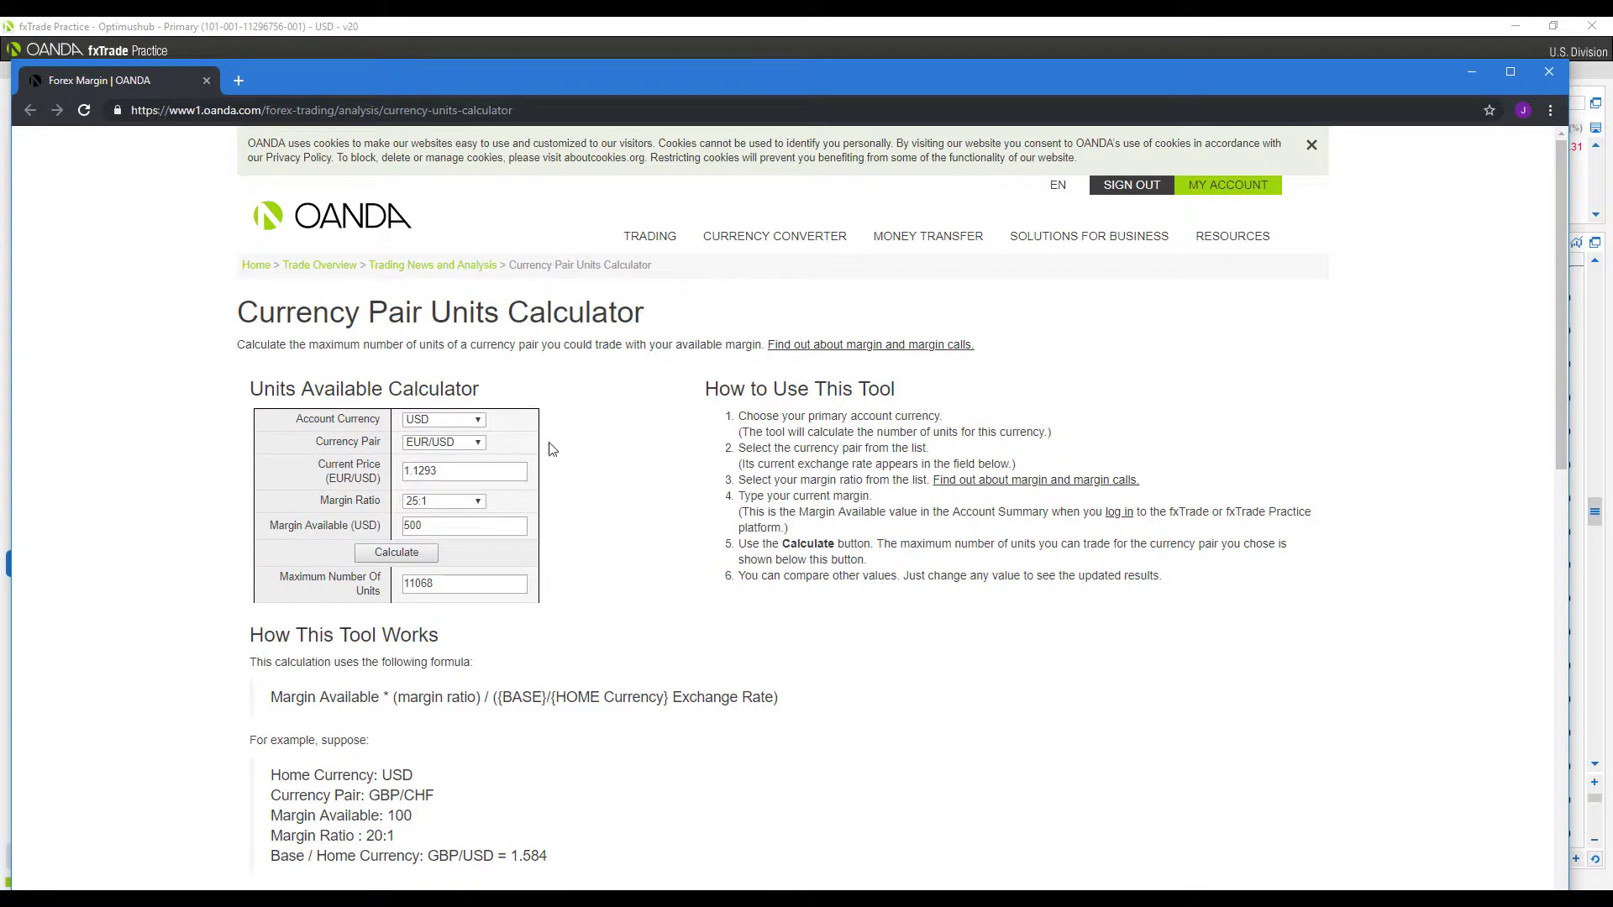
click(458, 529)
- Try 1:1, 5:1 and 10:1 margin ratios, recalculating the maximum units
click(449, 501)
click(424, 519)
click(405, 526)
click(437, 502)
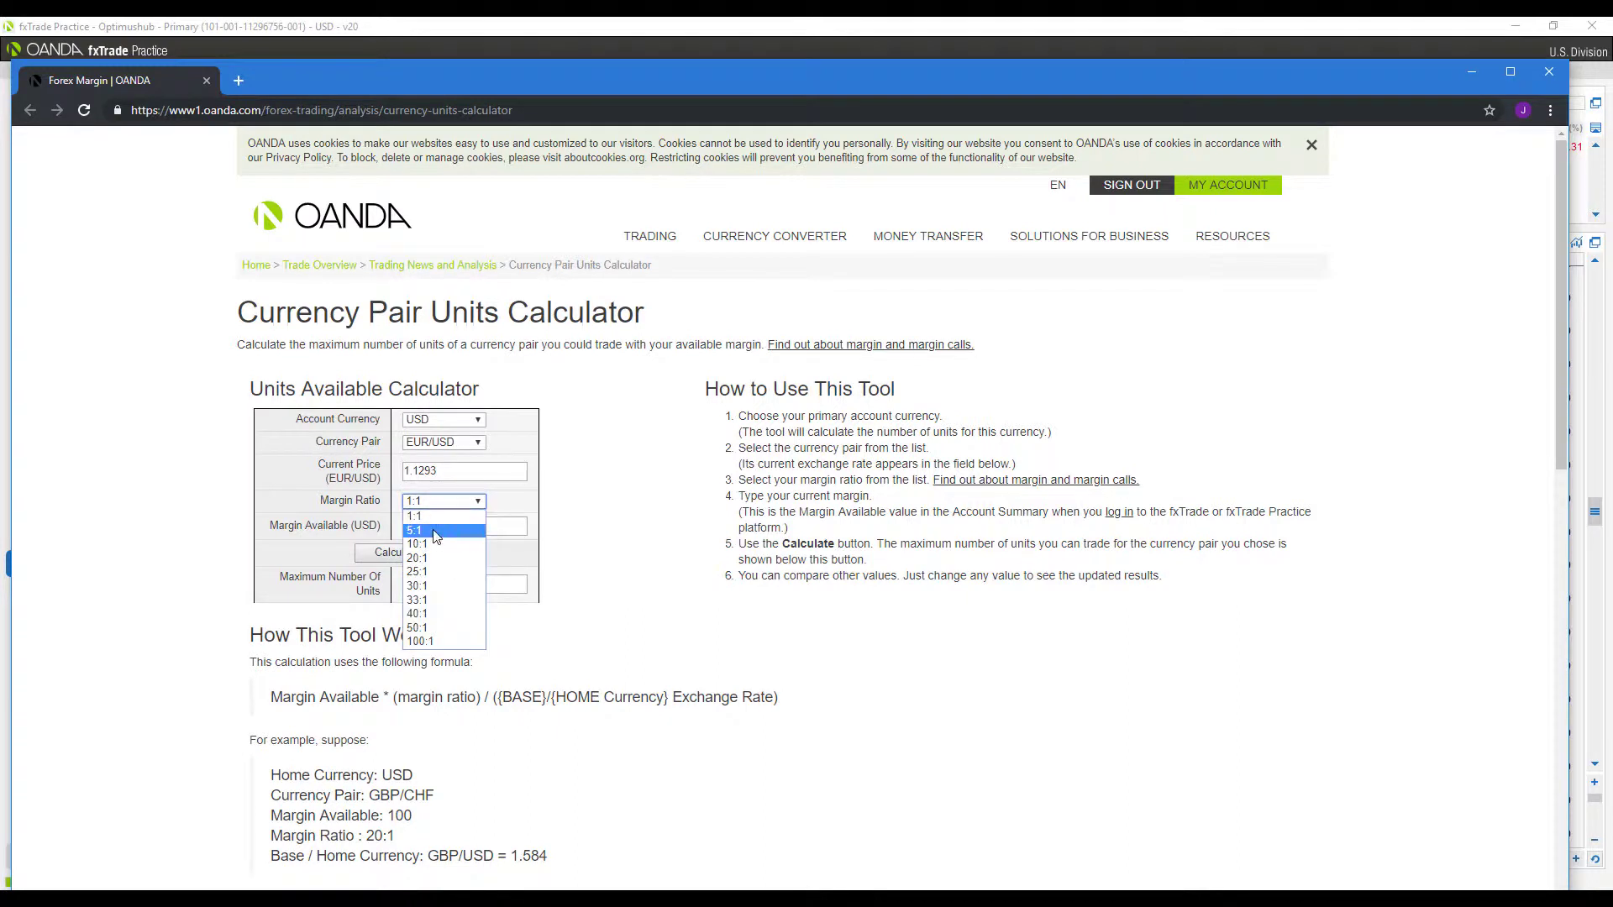
click(434, 531)
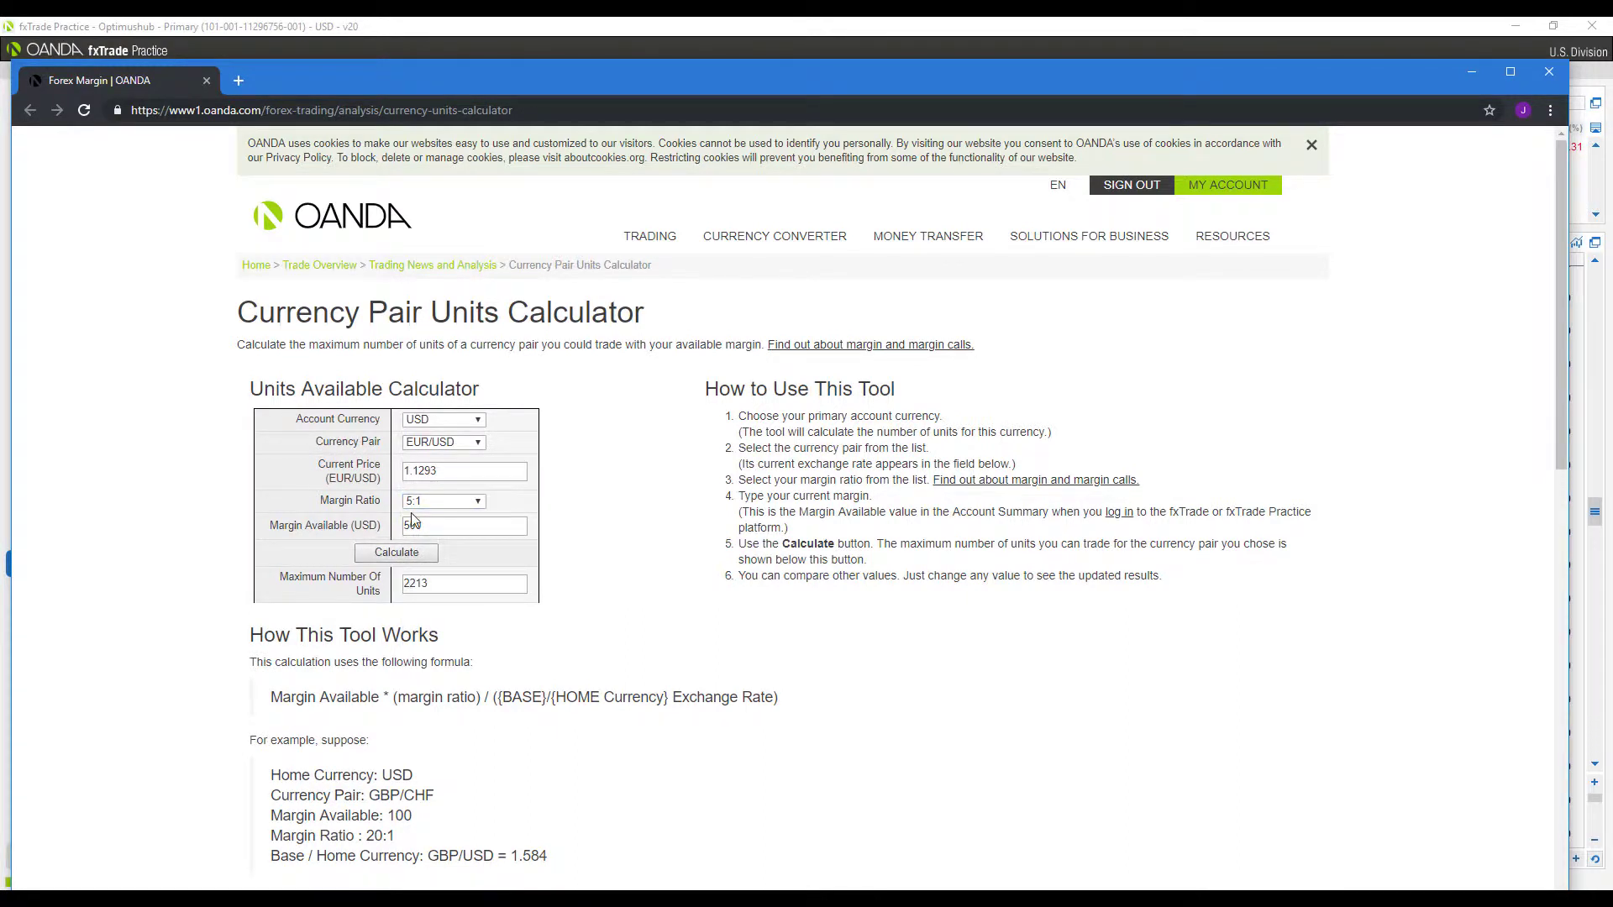
click(443, 502)
click(433, 544)
click(435, 559)
- Return to a 1:1 ratio with 100 USD margin available, giving 88 units
click(454, 501)
click(436, 514)
key(Tab)
click(395, 554)
double_click(441, 588)
- Scroll through the worked formula example, then close the calculator's Chrome window
scroll(420, 622, down, 2)
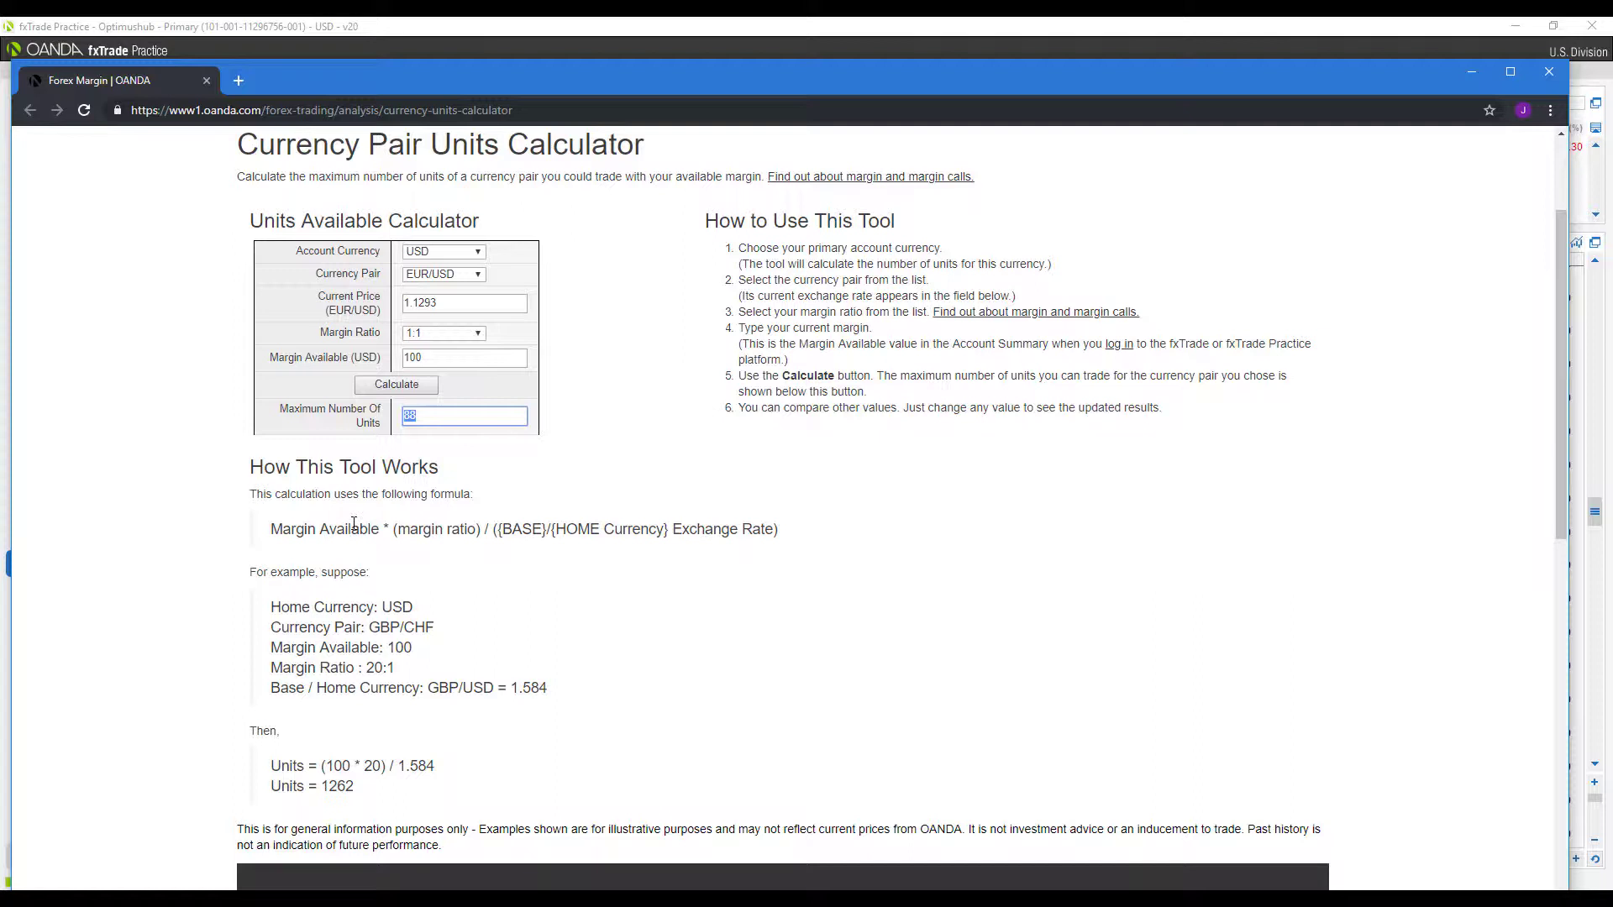
scroll(367, 540, down, 1)
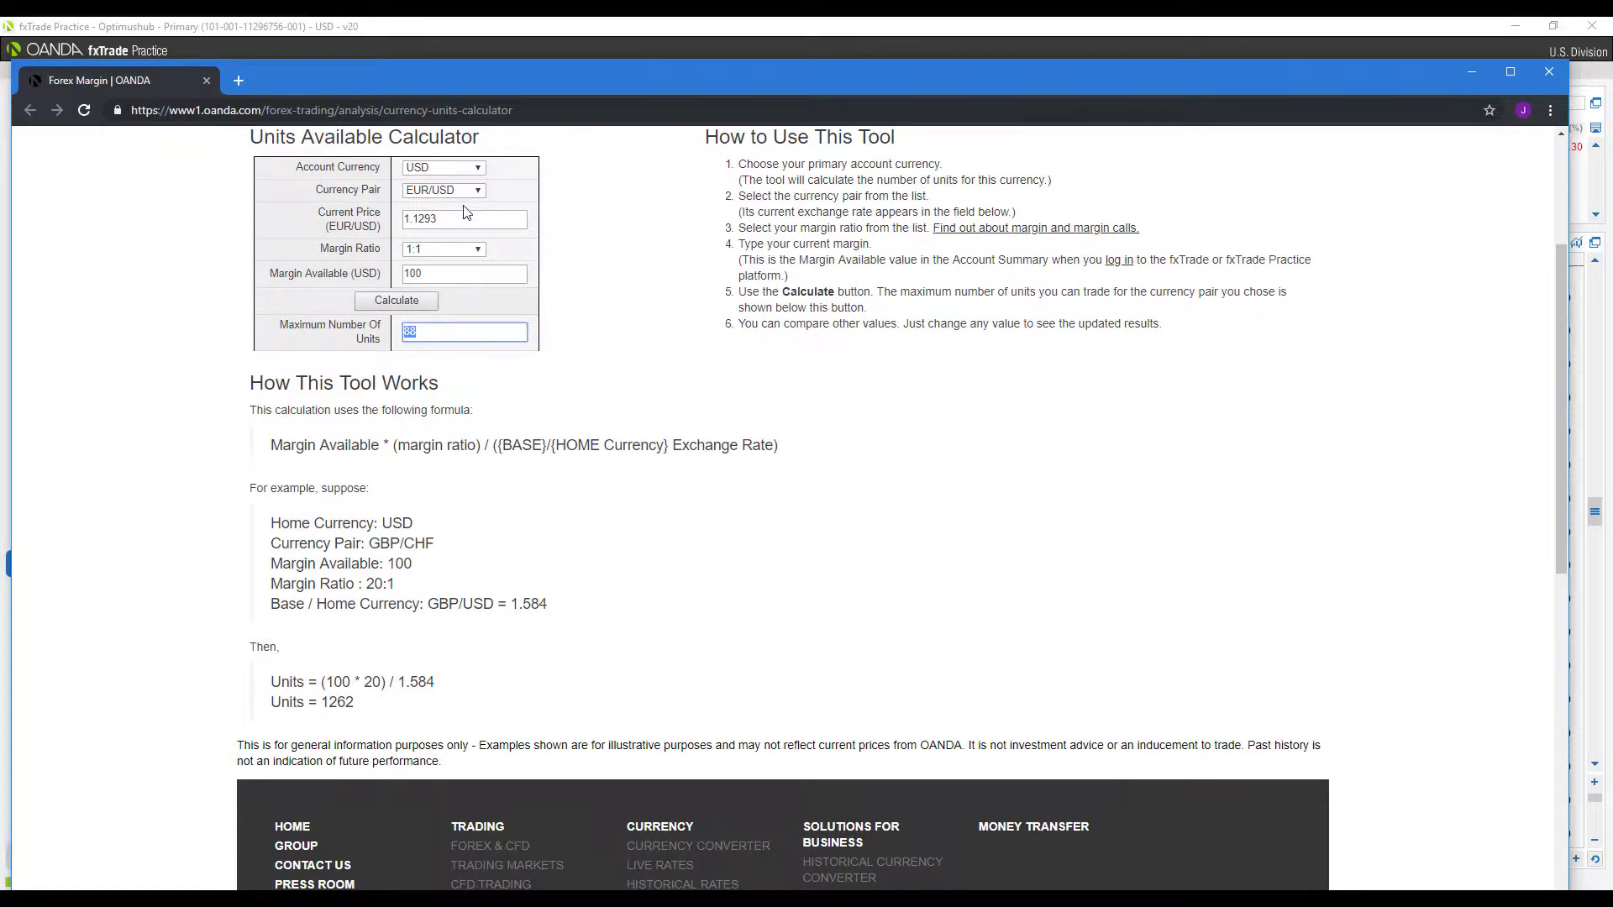
scroll(504, 176, up, 2)
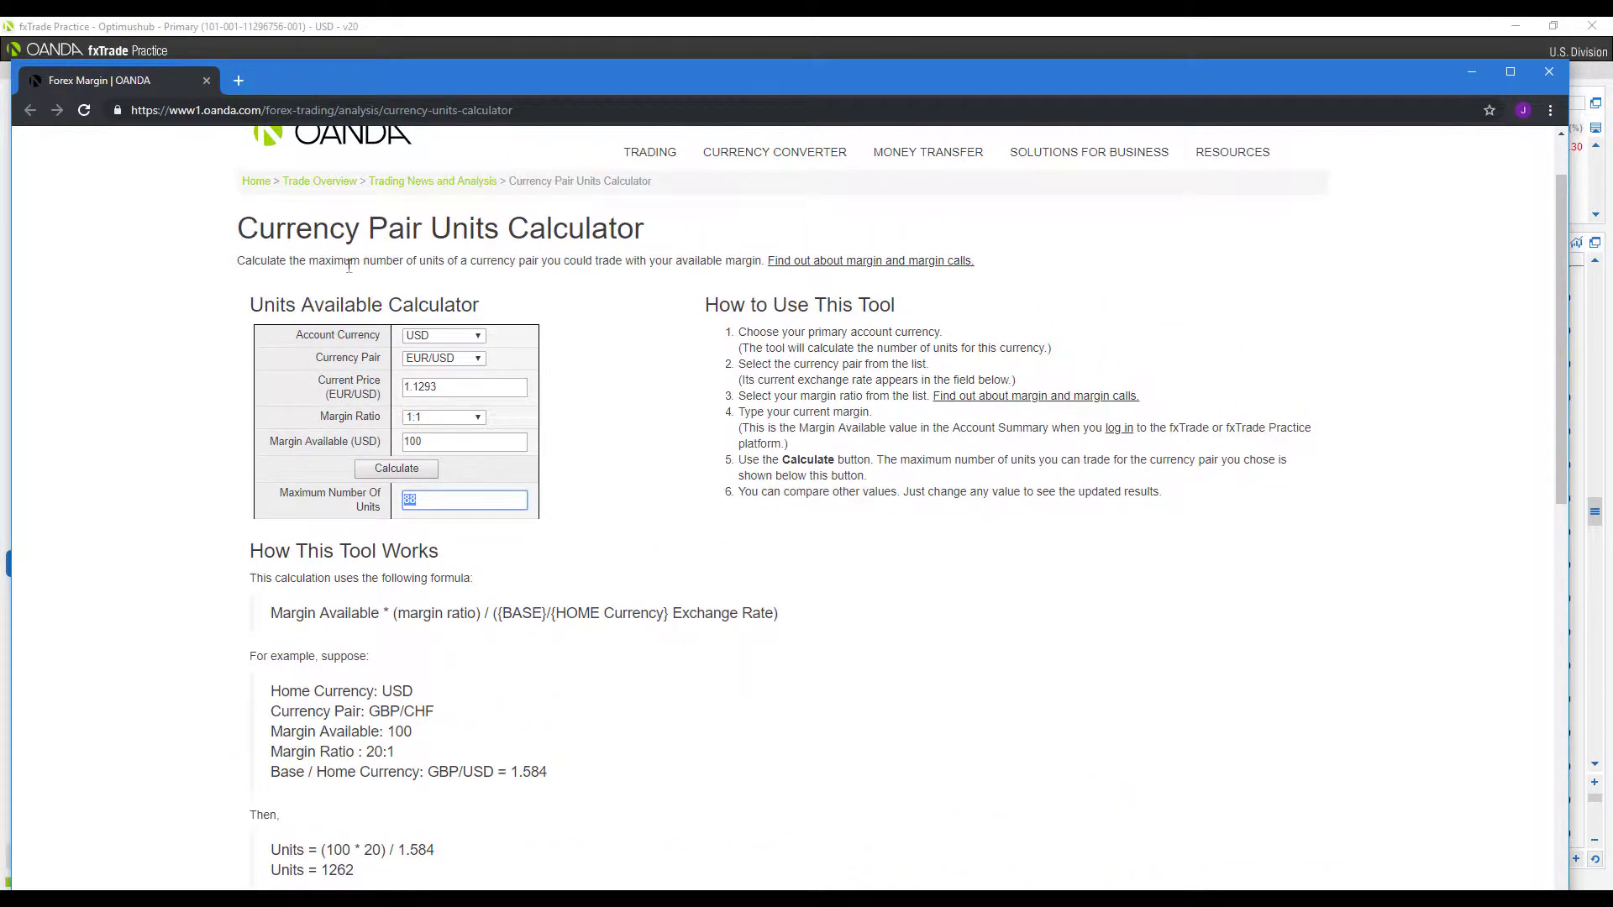
drag(258, 234, 571, 250)
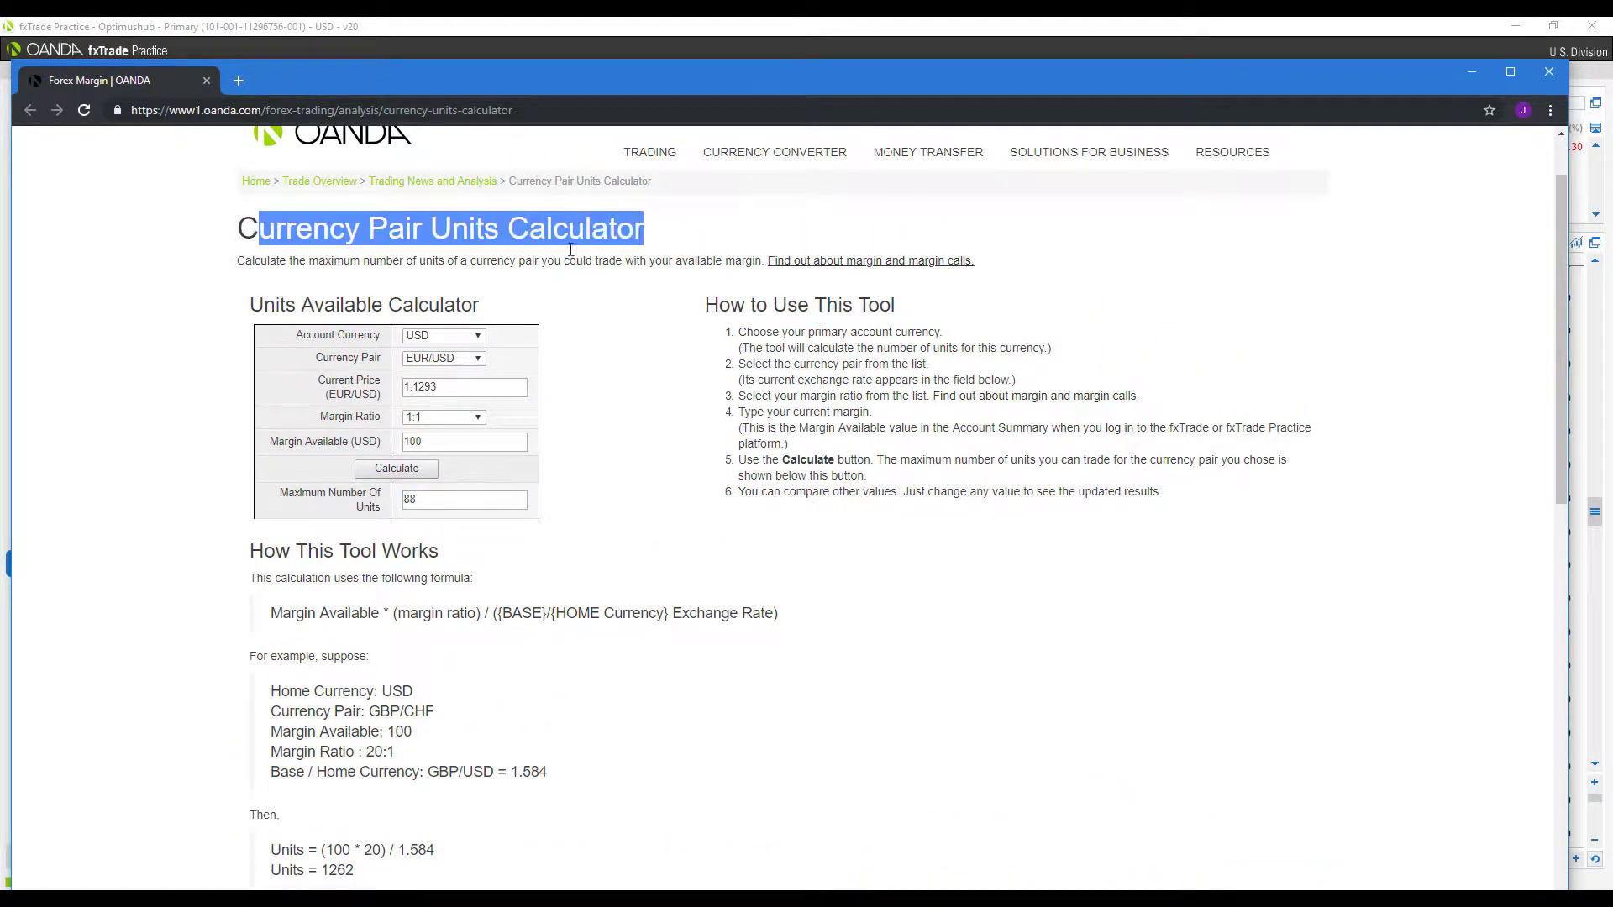
click(206, 80)
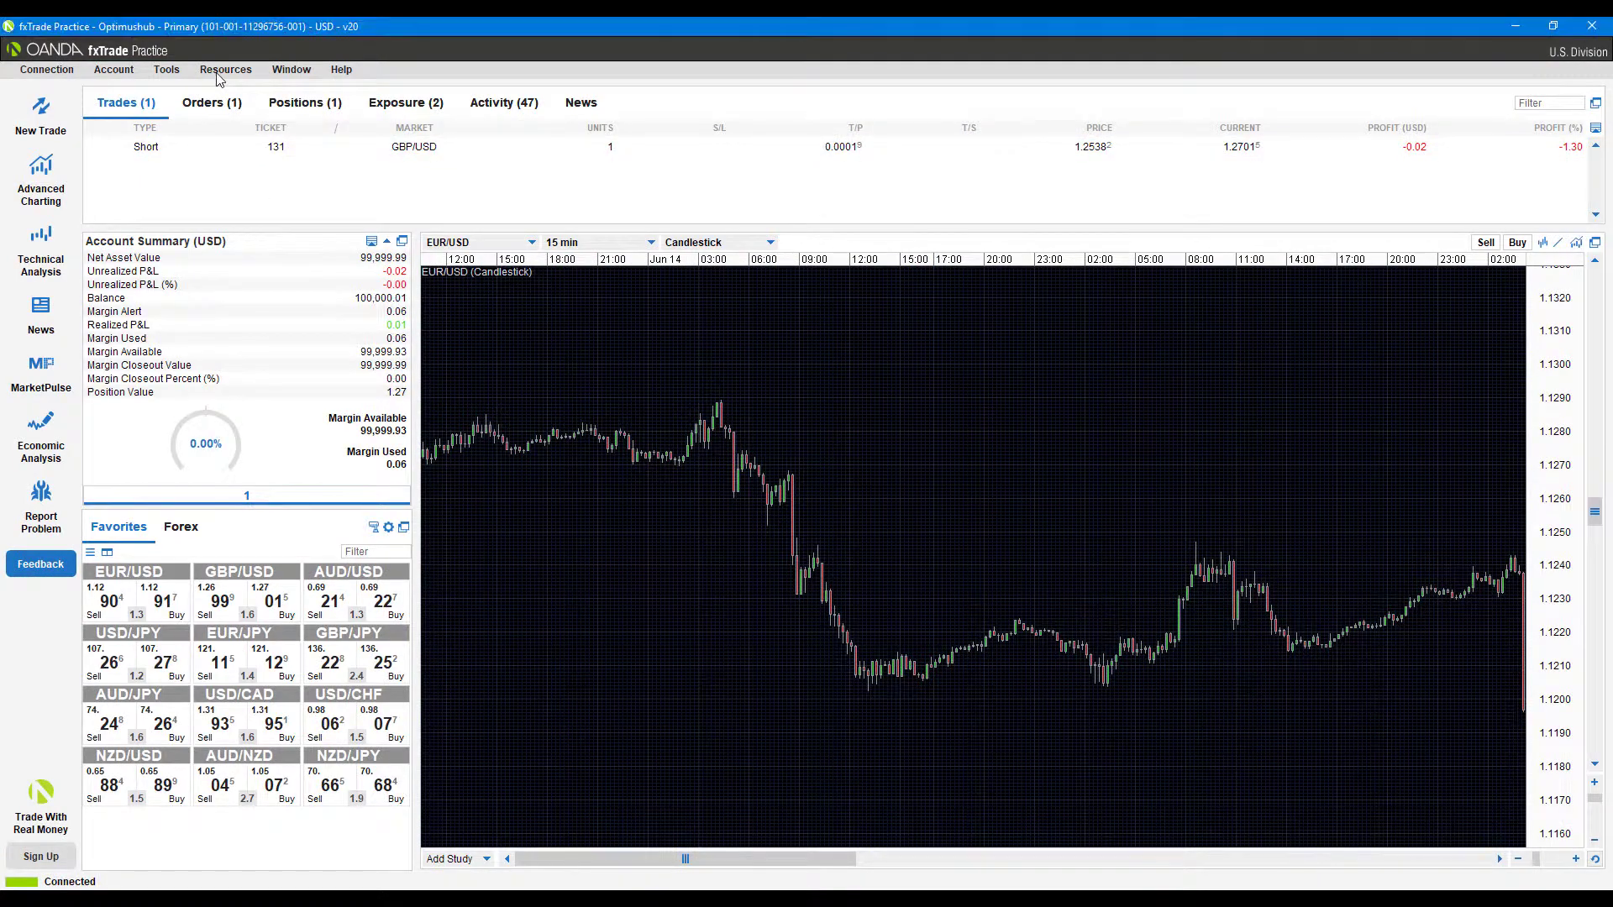
- Show the Account Calculators submenu under Resources
click(220, 72)
mouse_move(273, 290)
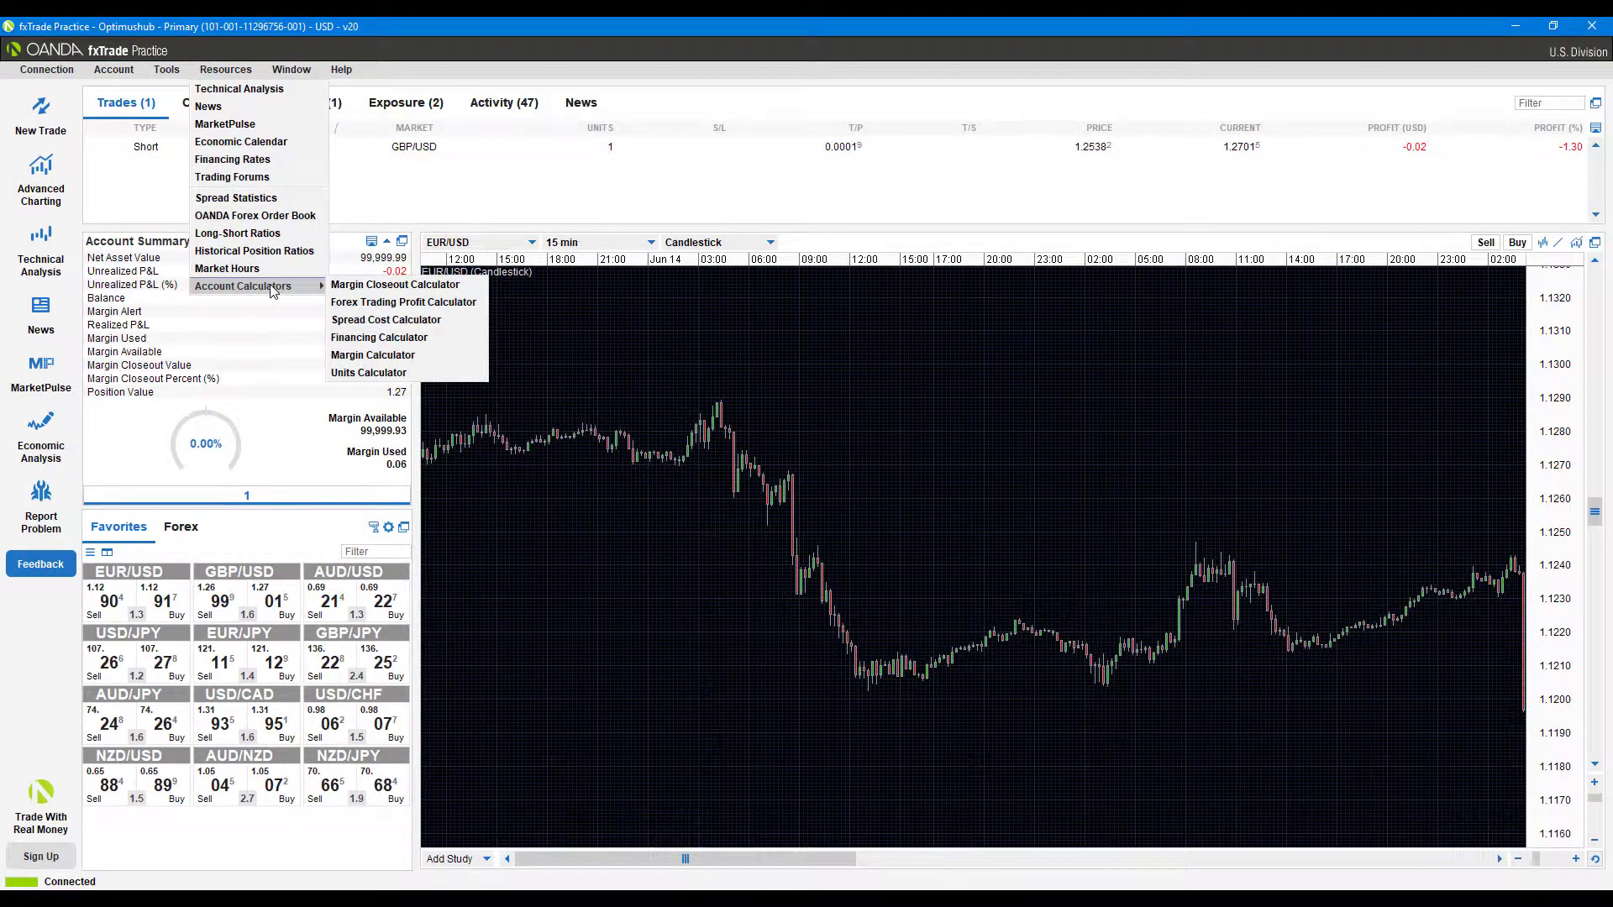